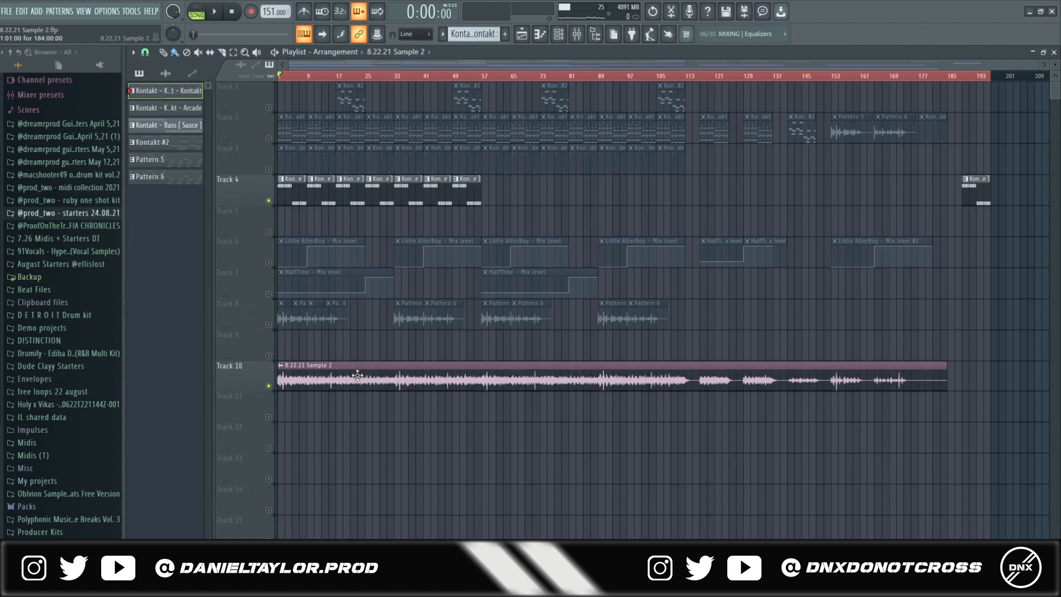
- View the Kontakt pattern's notes in the piano roll, and play the full arrangement in the playlist, skipping to about bar 33
double_click(383, 366)
drag(346, 118, 596, 156)
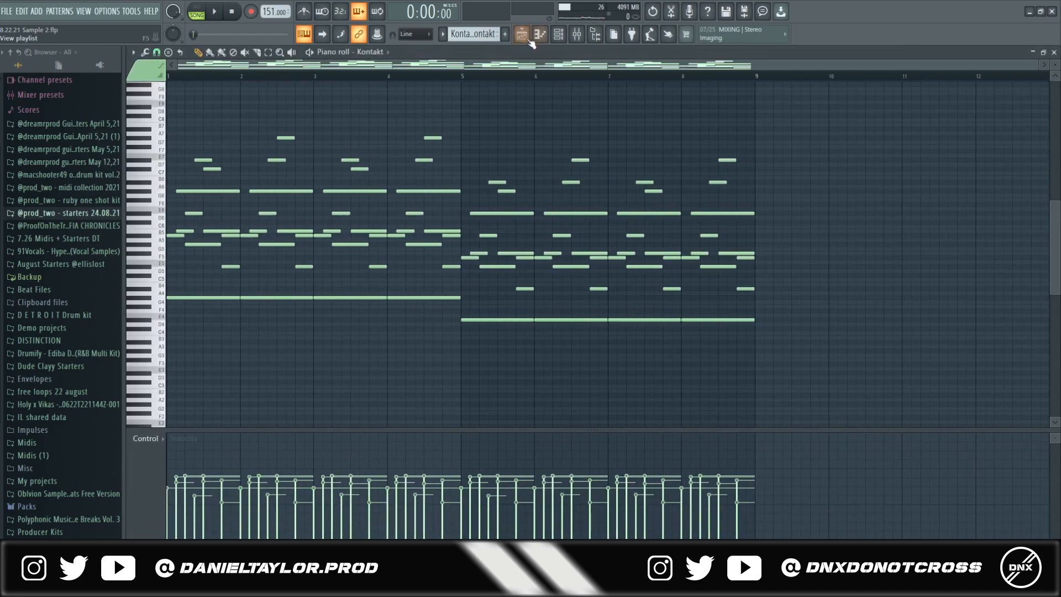
key(F5)
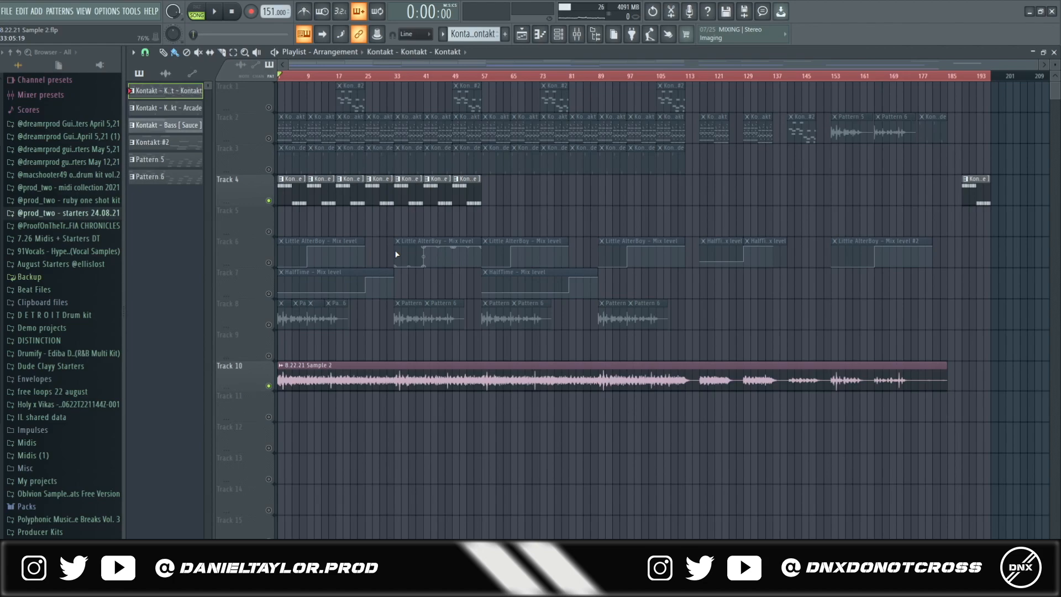
key(space)
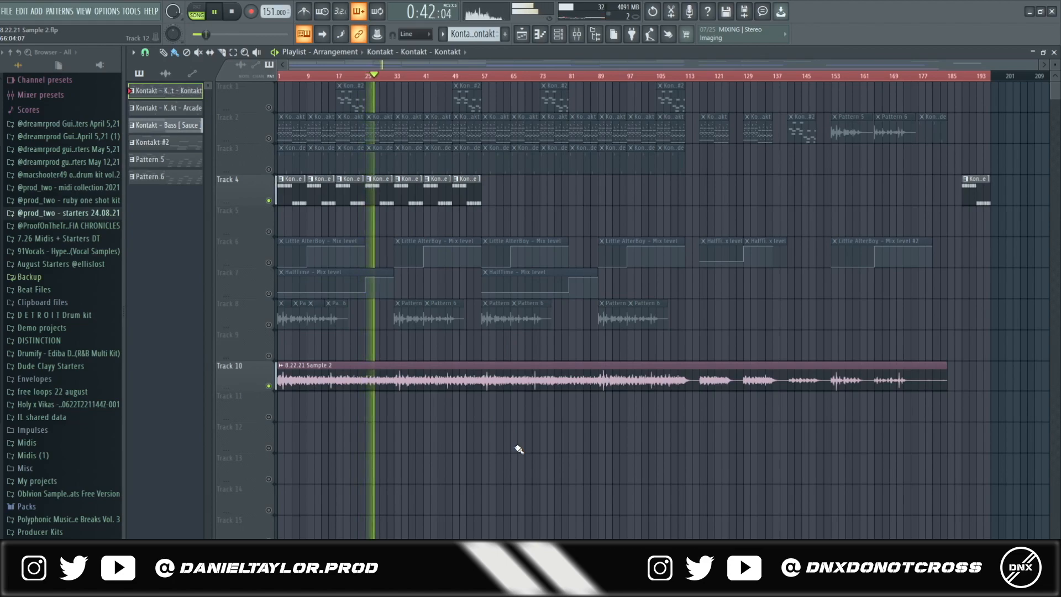
click(396, 79)
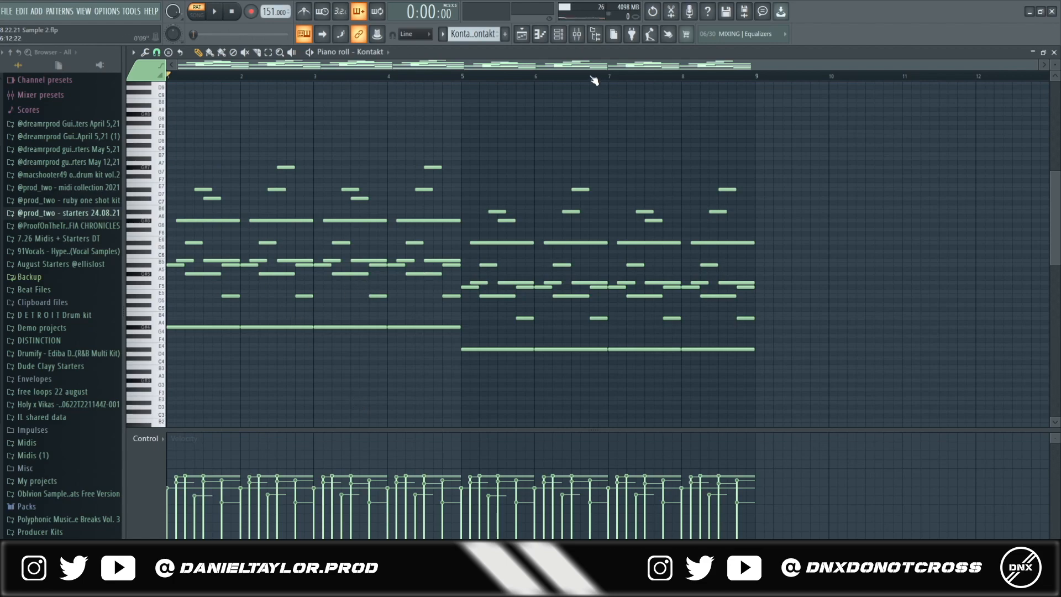
- Check the channel rack and mixer Insert 1, and play the Kontakt pattern from its start in the piano roll
click(559, 35)
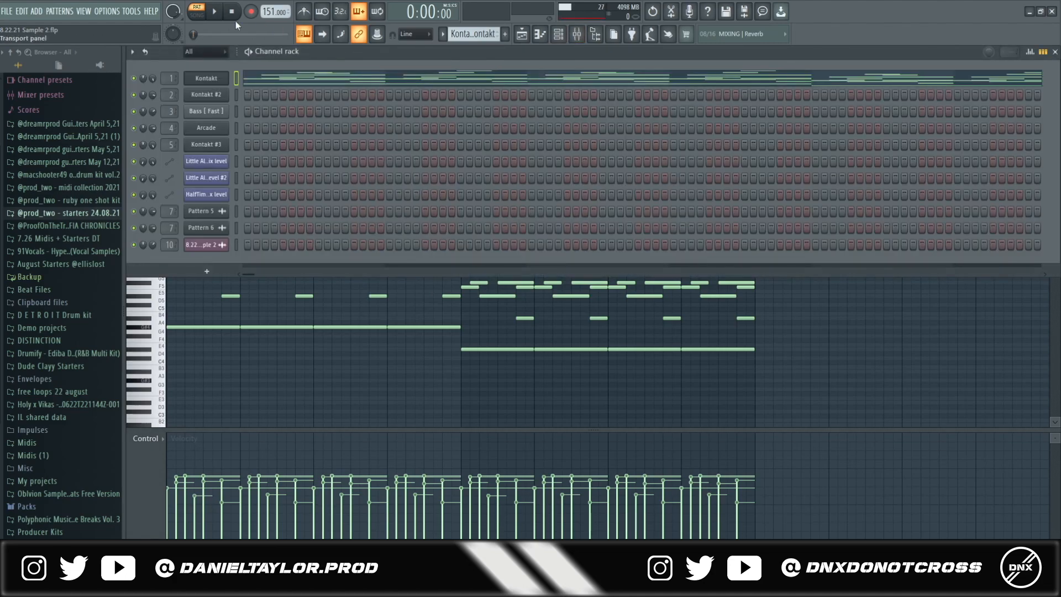
click(577, 34)
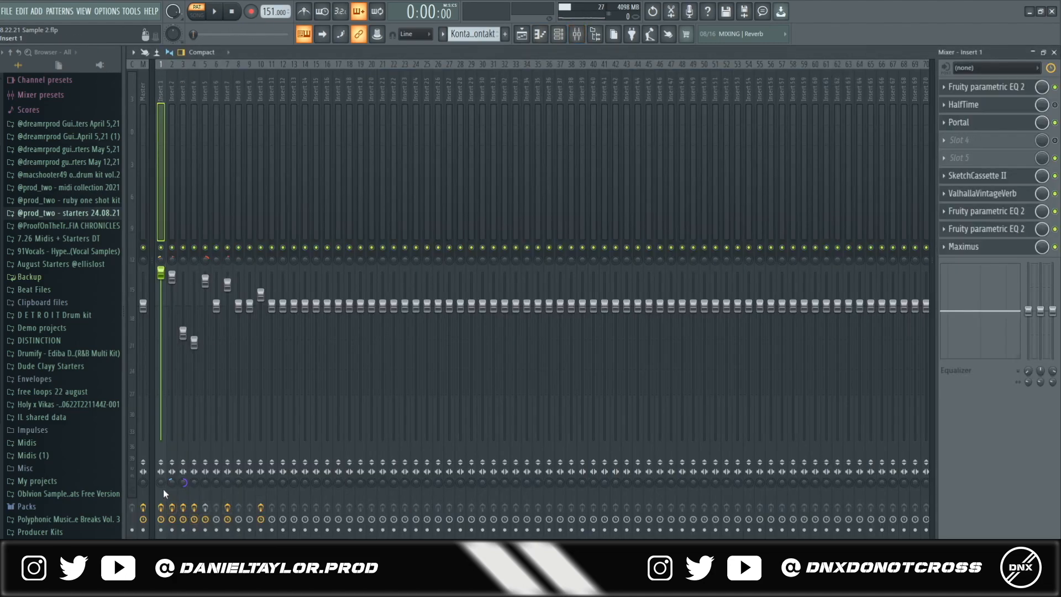
click(559, 34)
click(477, 88)
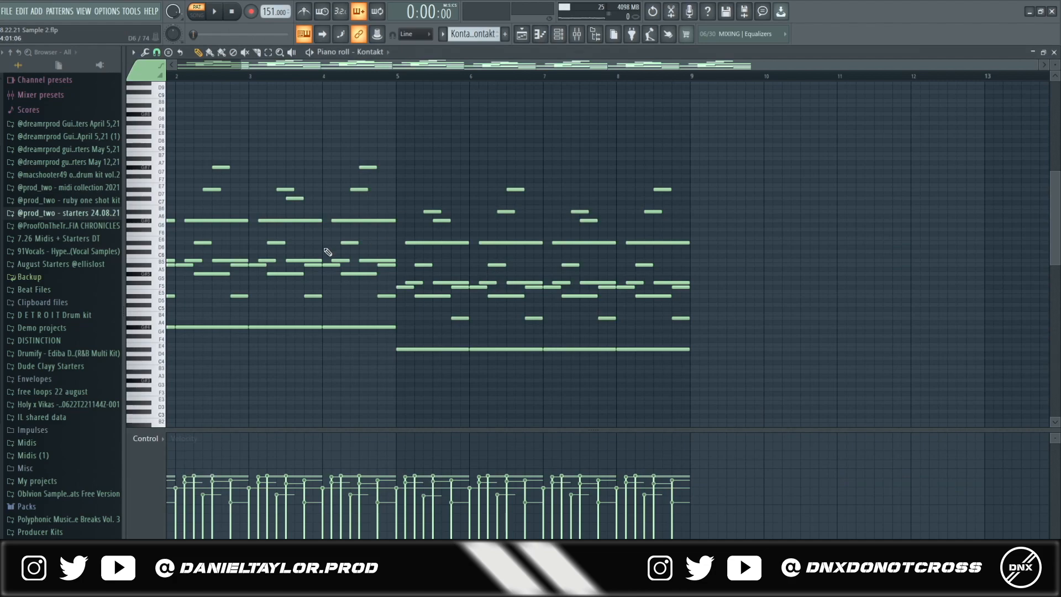
scroll(376, 298, left, 3)
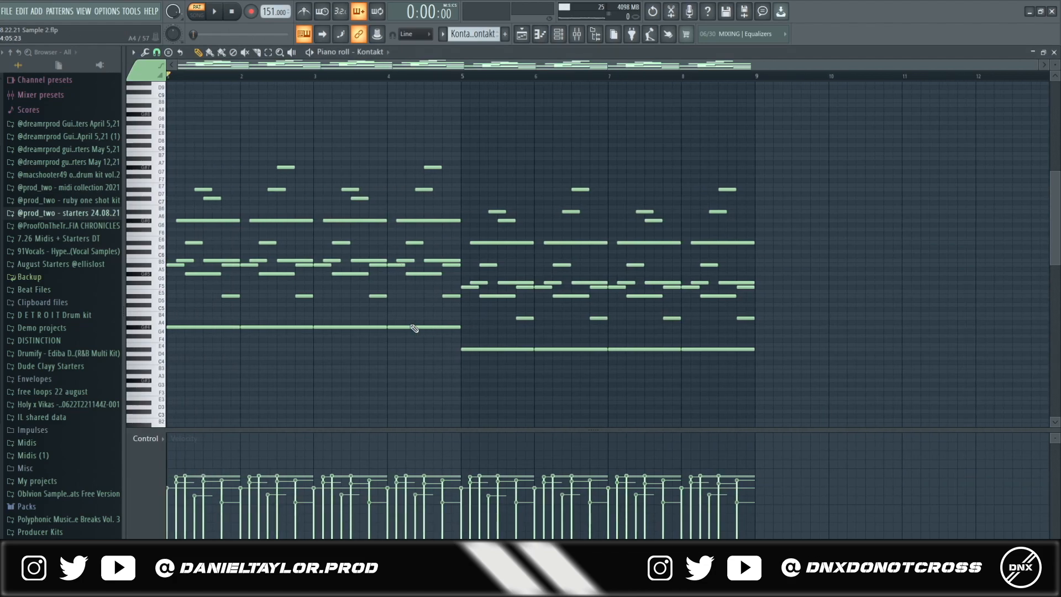
key(space)
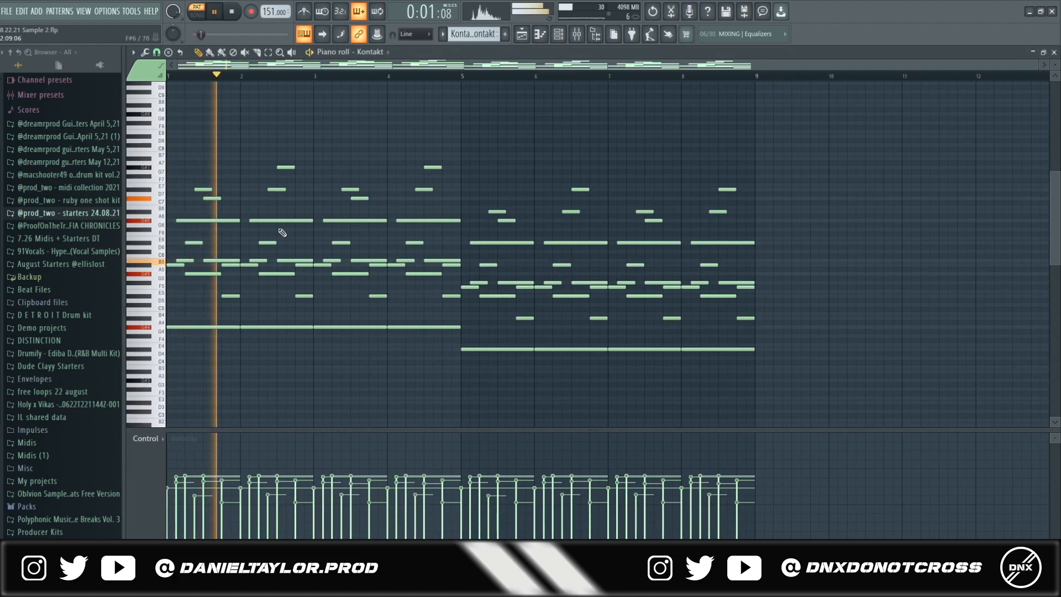
- Lower the volume fader of mixer Insert 1 while the Kontakt pattern plays, and save the project after stopping playback
click(578, 35)
drag(161, 272, 160, 297)
click(558, 35)
click(508, 80)
scroll(498, 260, left, 2)
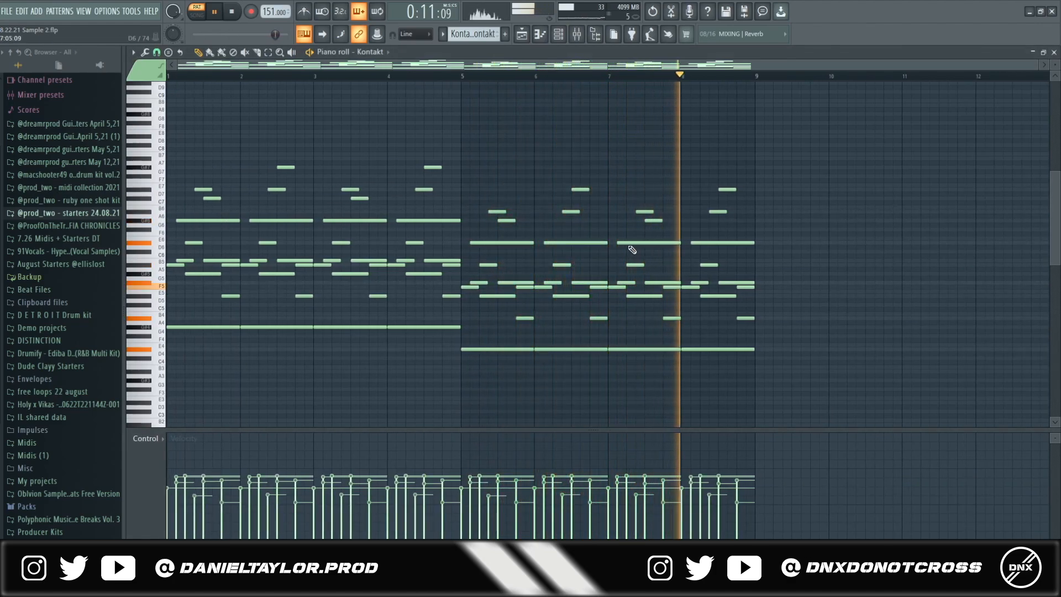
key(space)
key(ctrl+s)
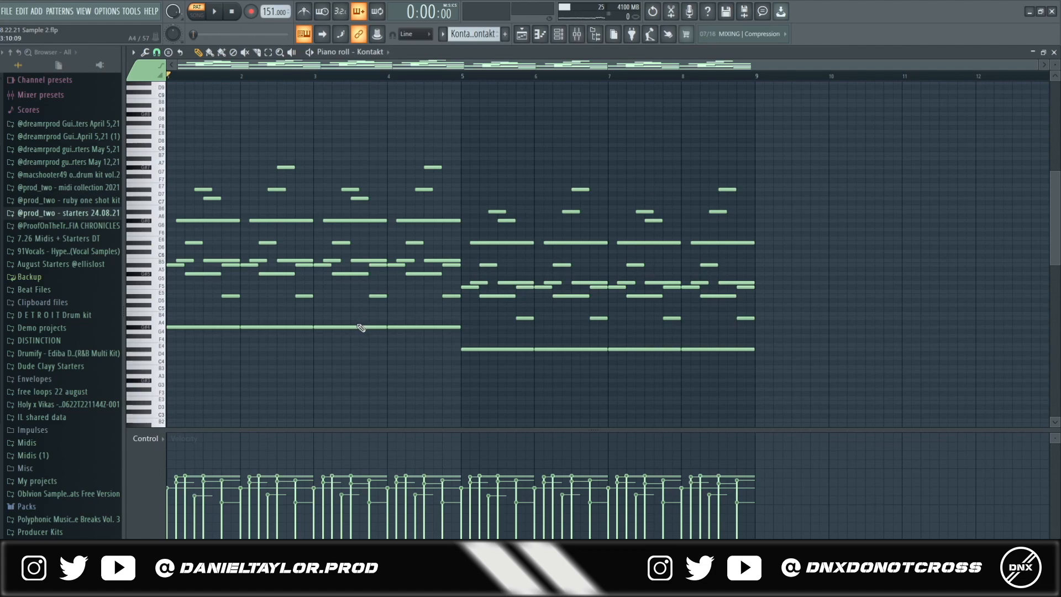
- Highlight the notes in bars 1 to 4 of the Kontakt pattern and clear the selection
drag(466, 82, 3, 104)
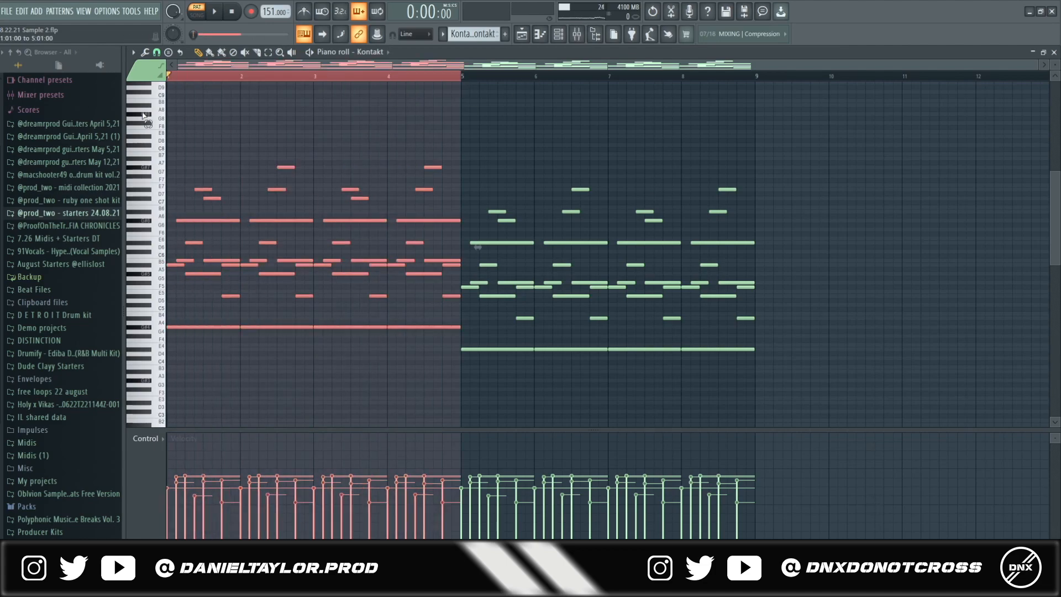
drag(173, 326, 455, 354)
click(467, 84)
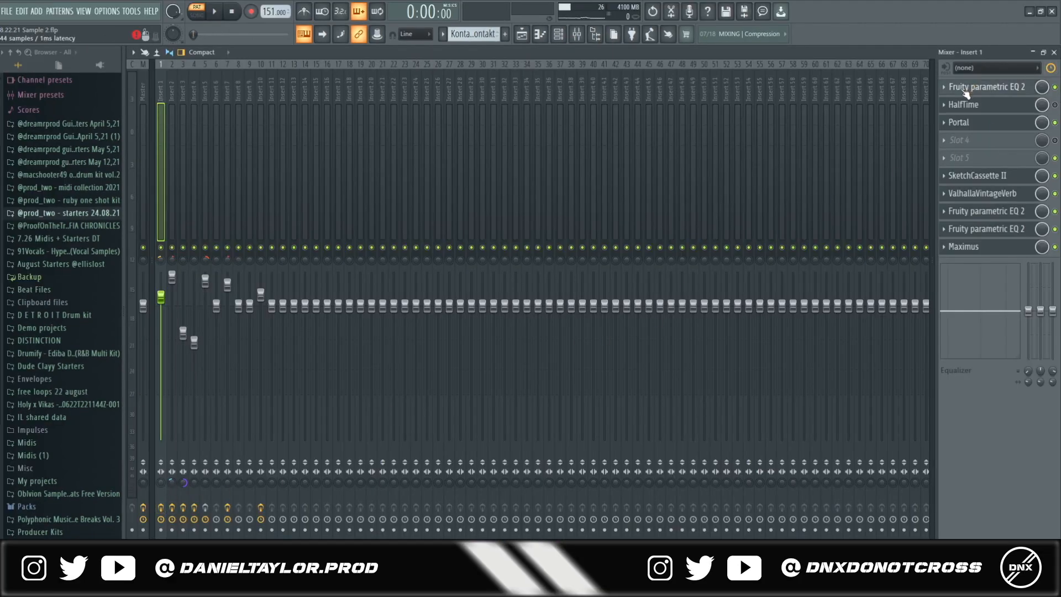
- Review the Insert 1 effect settings: the three Fruity parametric EQ 2 instances, Portal, SketchCassette II, ValhallaVintageVerb and Maximus
click(984, 87)
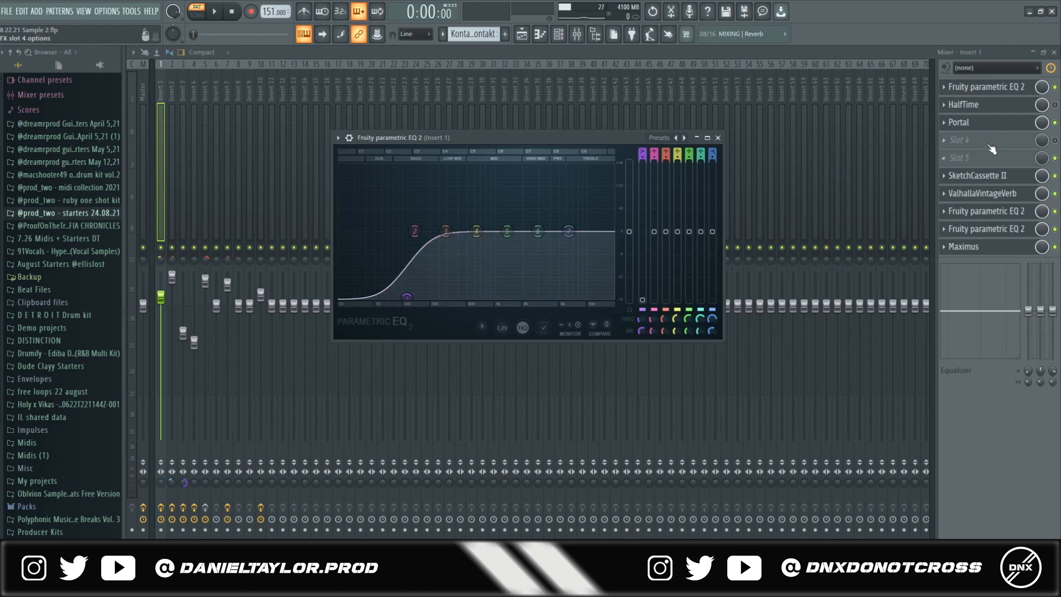
click(994, 123)
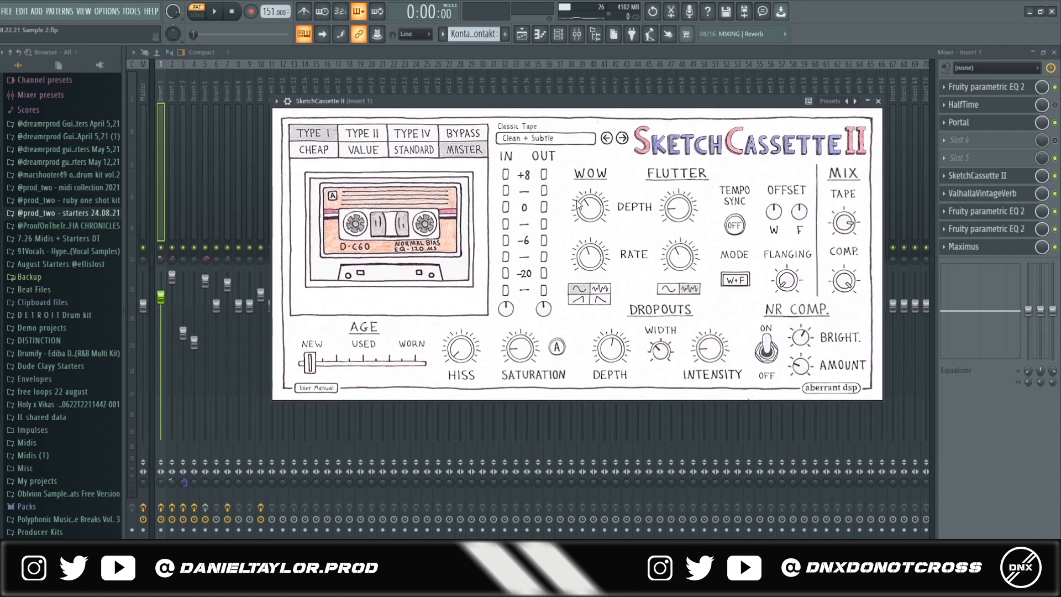
click(998, 195)
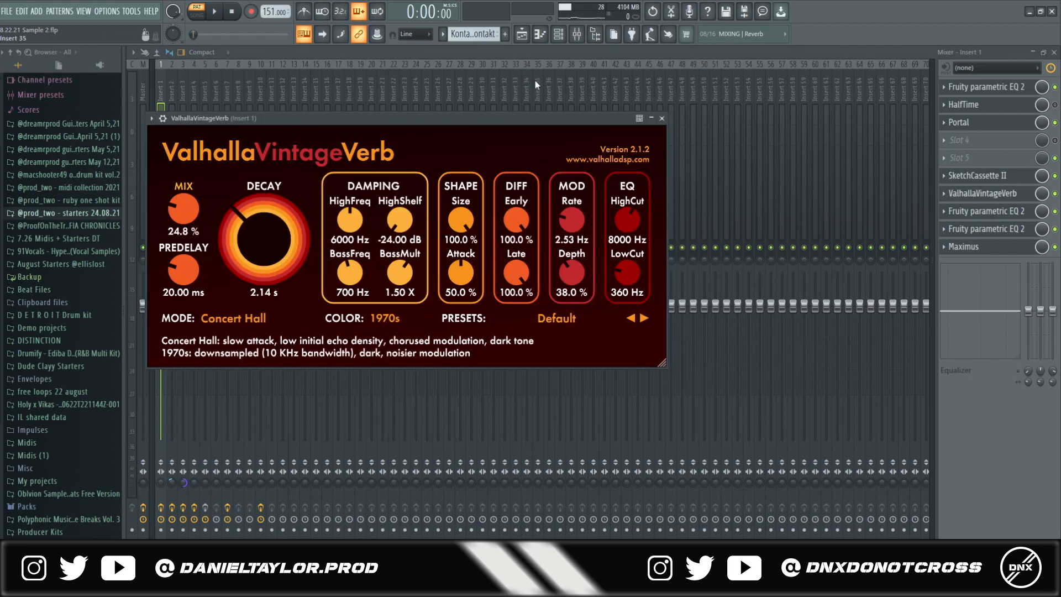
drag(304, 116, 356, 105)
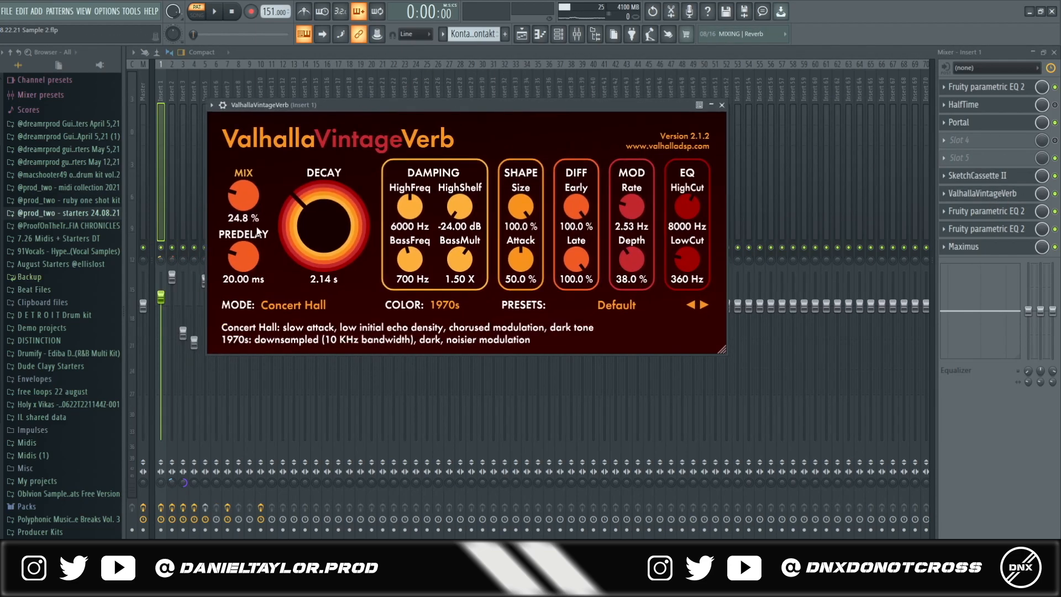
click(1014, 217)
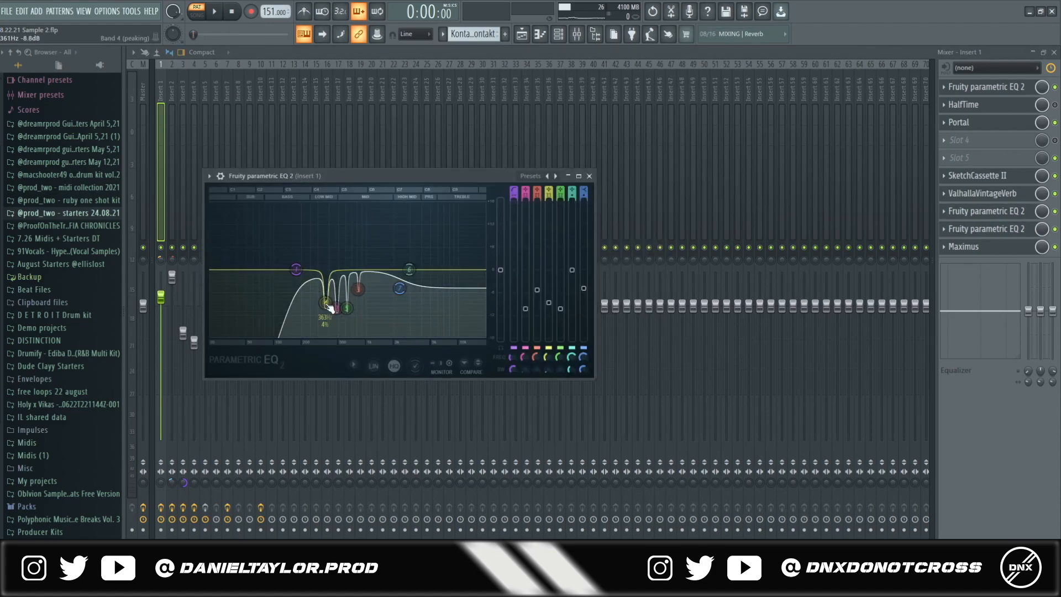
click(1012, 229)
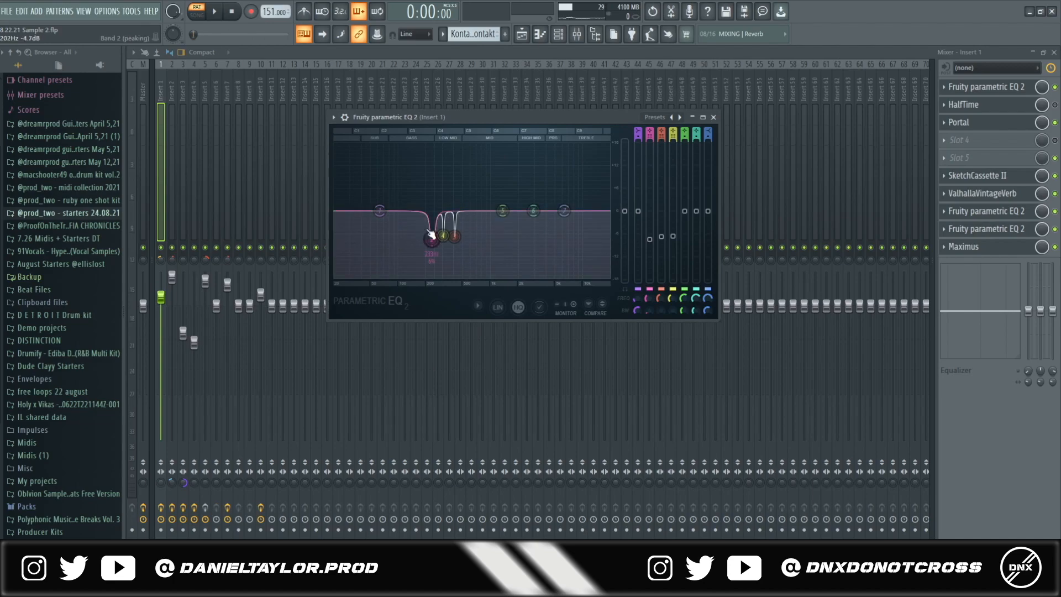
click(959, 247)
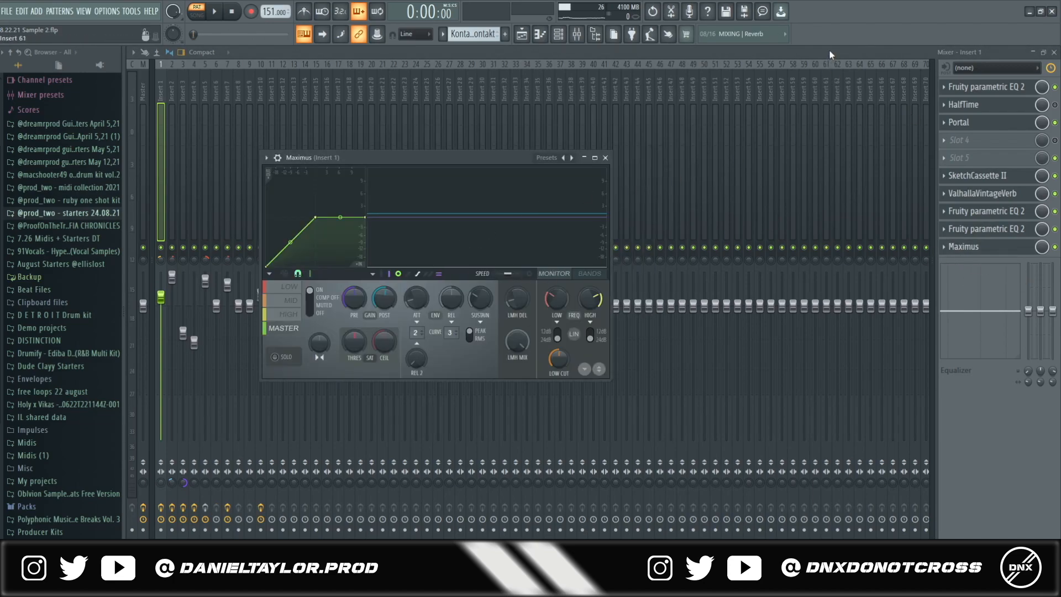
- Examine Portal's Diffusion preset and its preset categories on Insert 1, and close the plugin
click(961, 122)
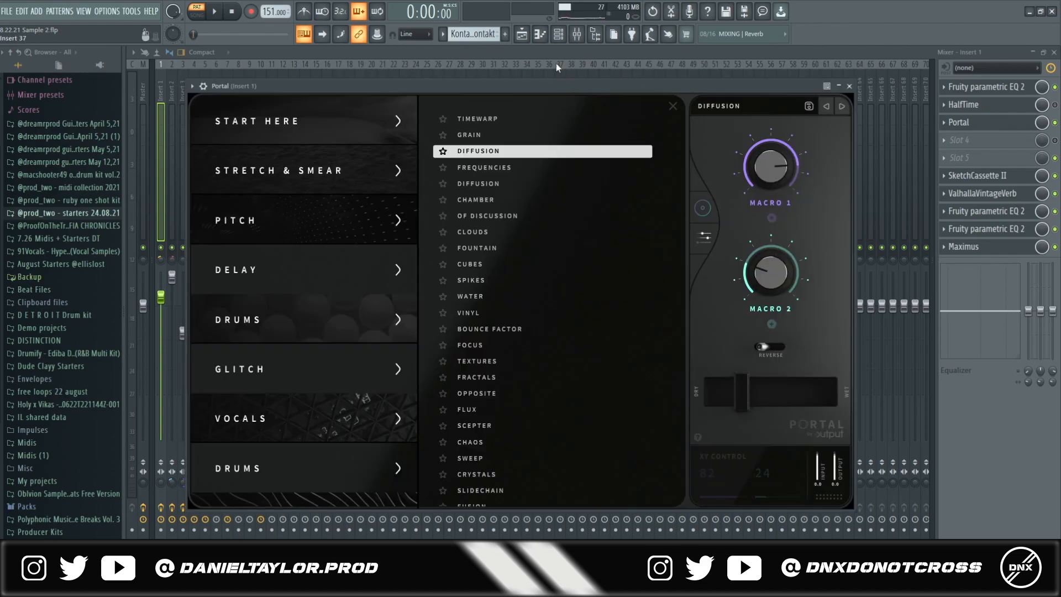
scroll(376, 227, down, 5)
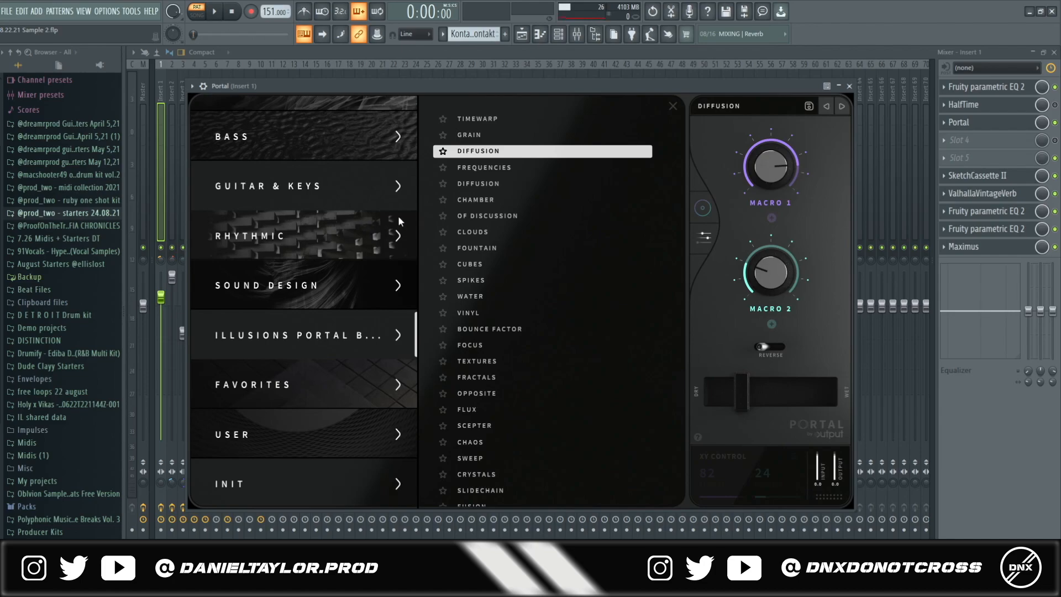
scroll(297, 355, up, 5)
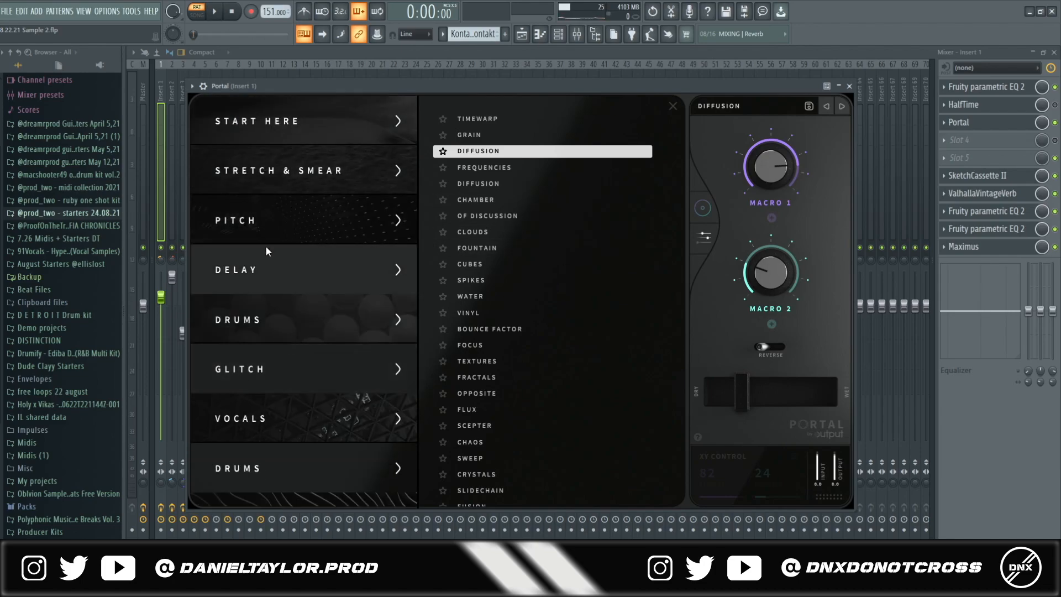
scroll(208, 348, down, 5)
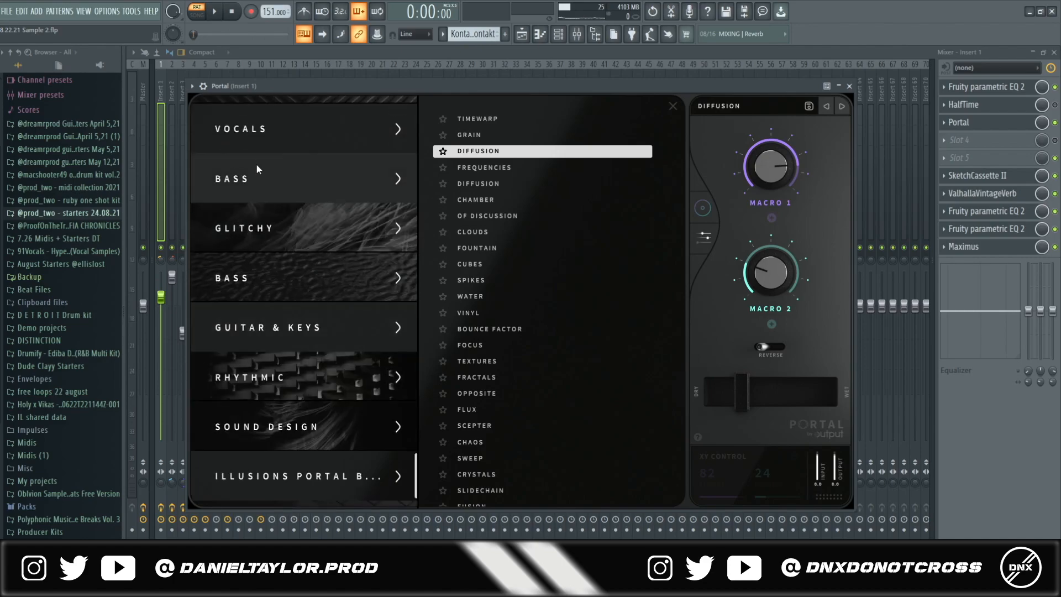
scroll(300, 234, down, 3)
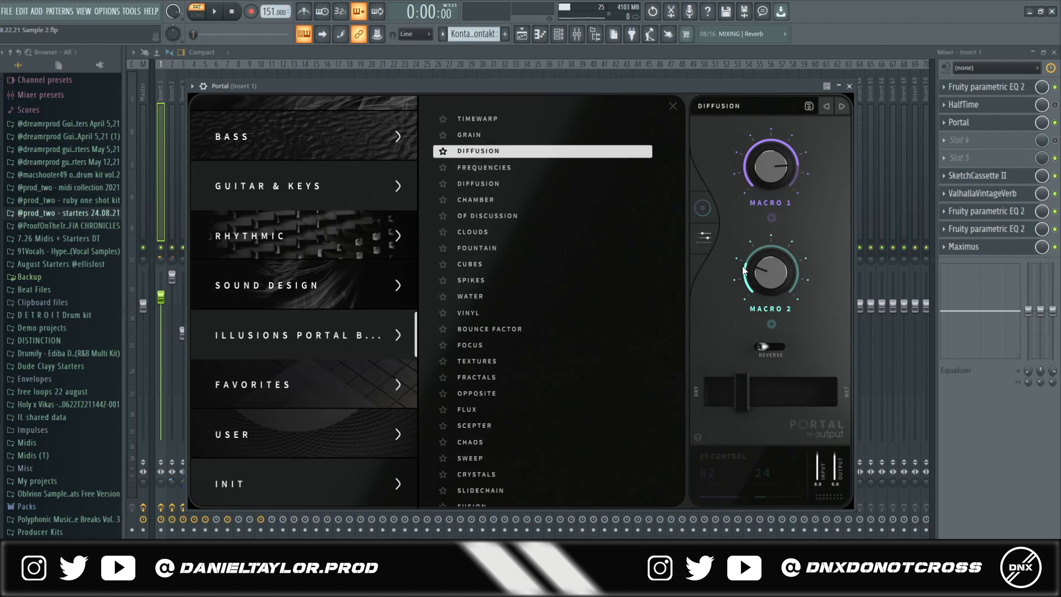
mouse_move(741, 92)
mouse_down()
mouse_move(738, 107)
mouse_move(731, 101)
mouse_move(746, 105)
mouse_up()
key(Escape)
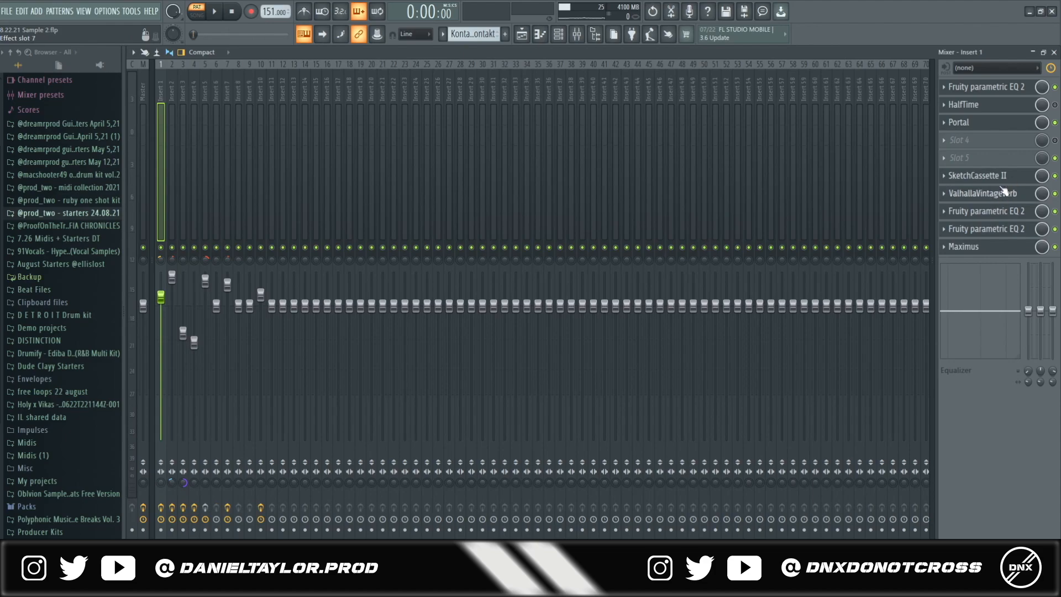
- Bypass Portal on Insert 1 and listen to the Kontakt pattern from the start and from bar 5
click(991, 127)
key(Escape)
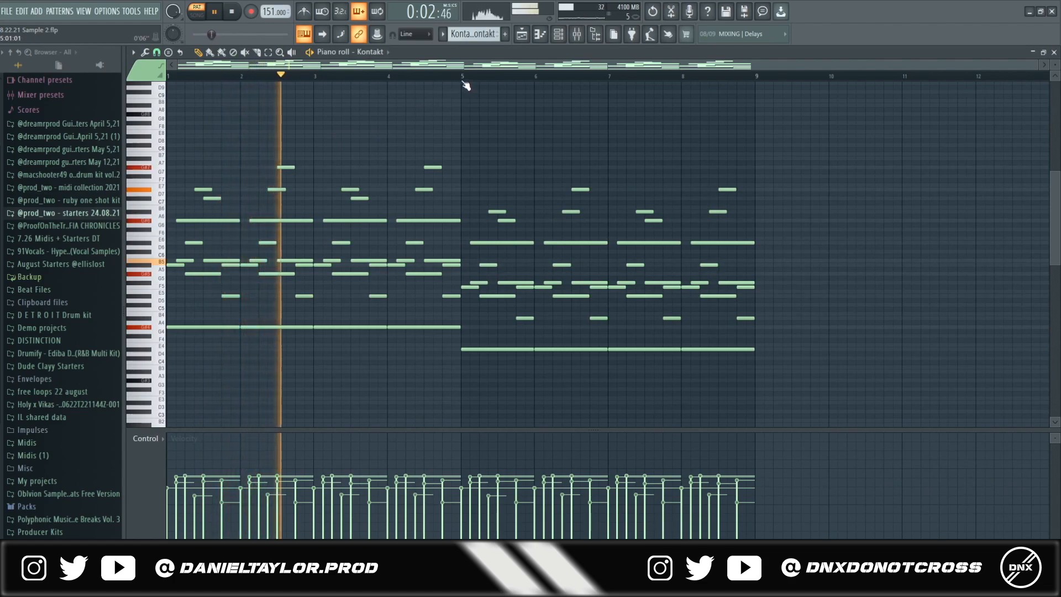
click(464, 84)
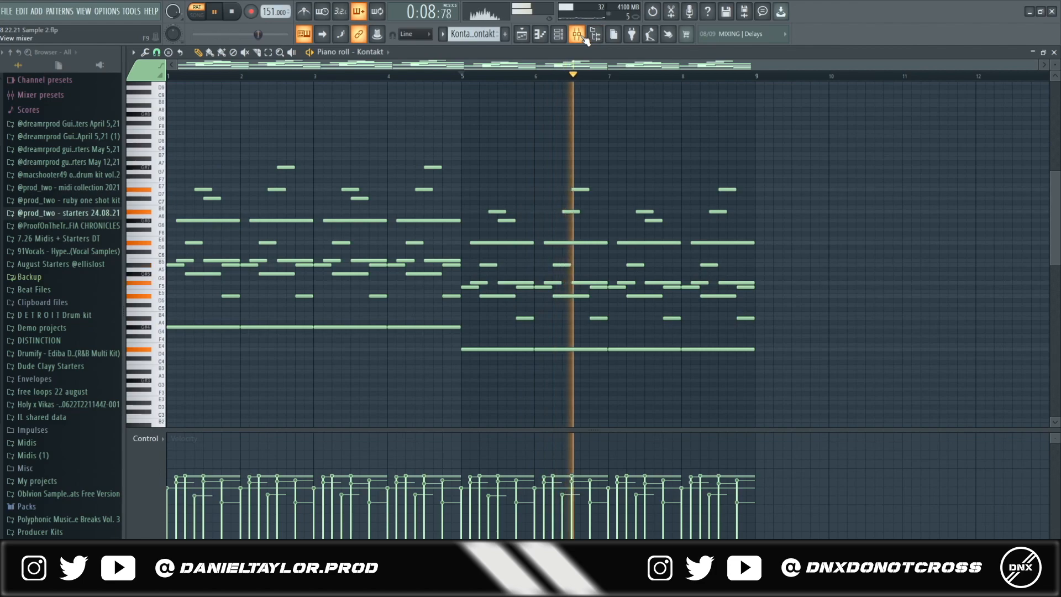
key(space)
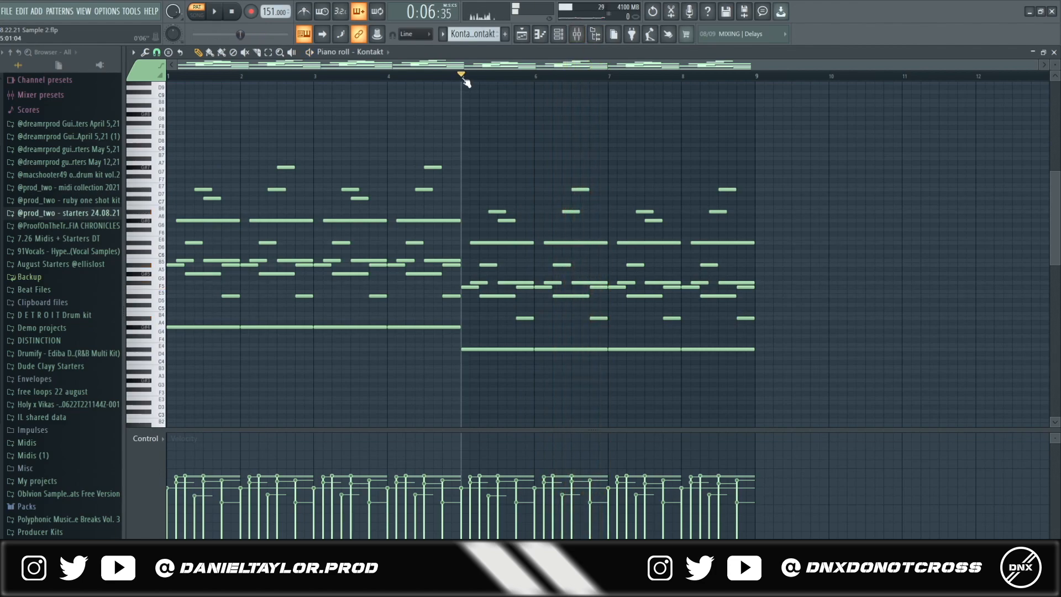
- Re-enable Portal on Insert 1 and play the Kontakt pattern again to compare the sound
click(577, 34)
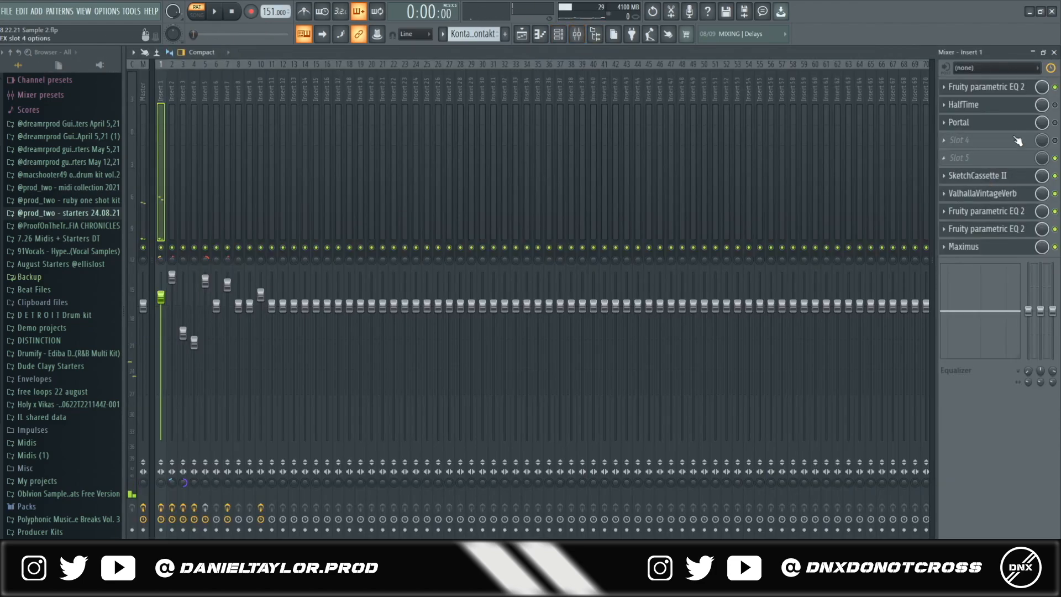
click(569, 38)
key(space)
click(540, 87)
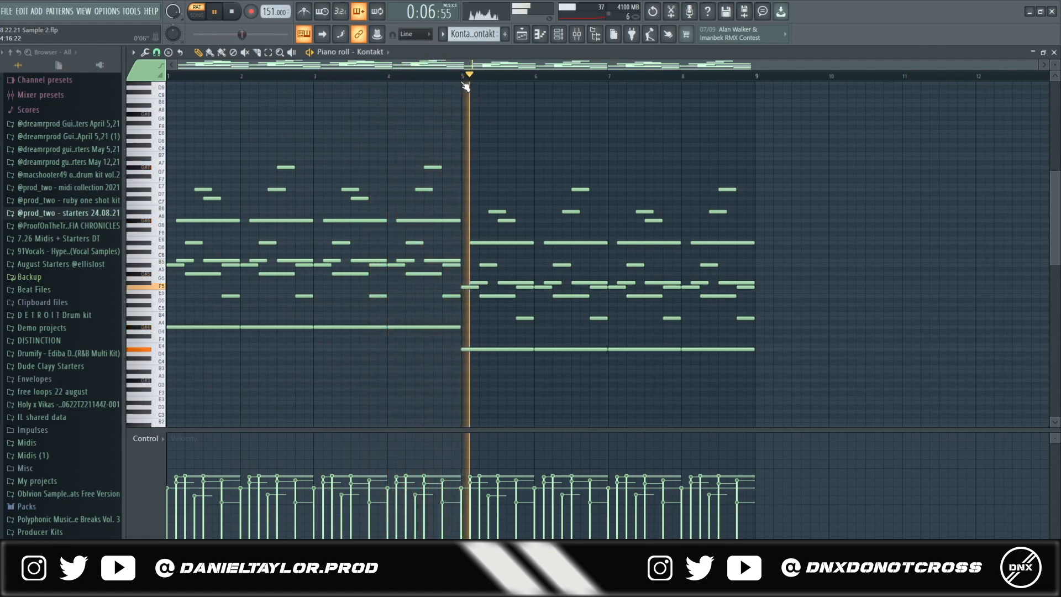
key(space)
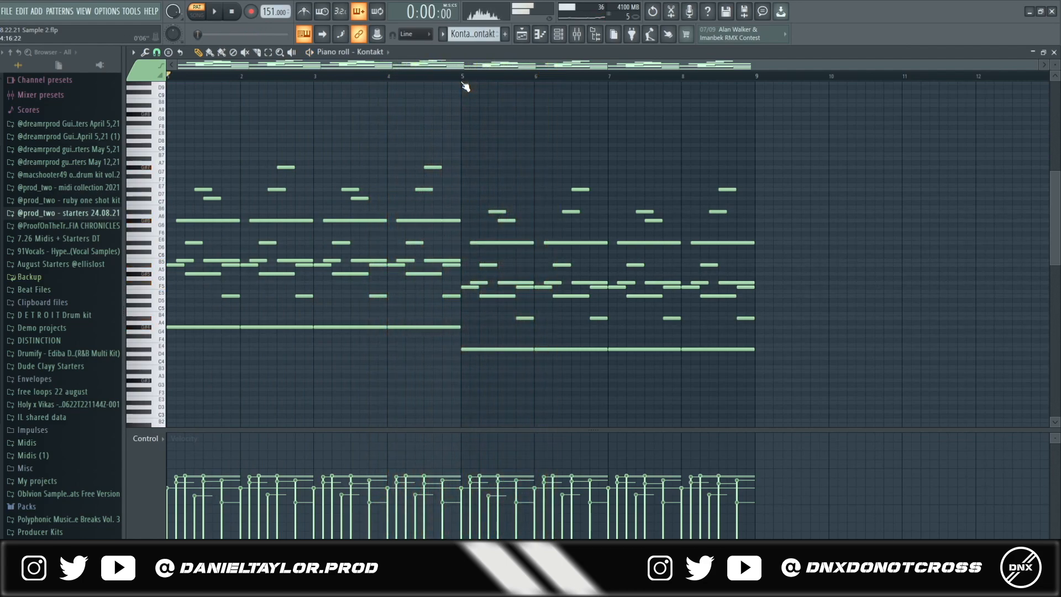
- Revisit Portal and the Kontakt pattern's notes, and open the Flute Staccatos instrument on the Kontakt #3 channel
click(580, 40)
click(558, 33)
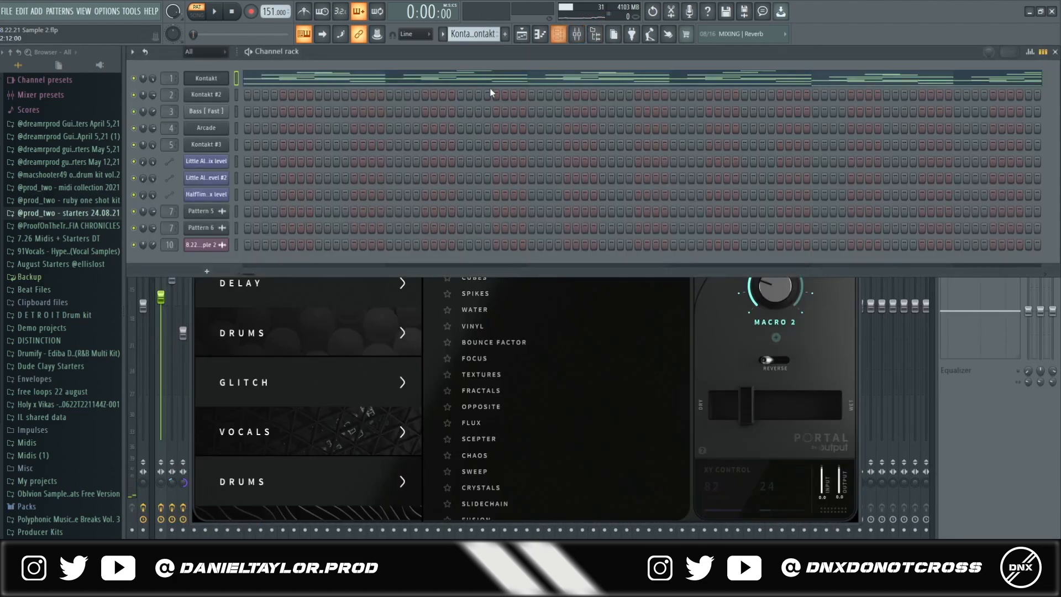
click(472, 78)
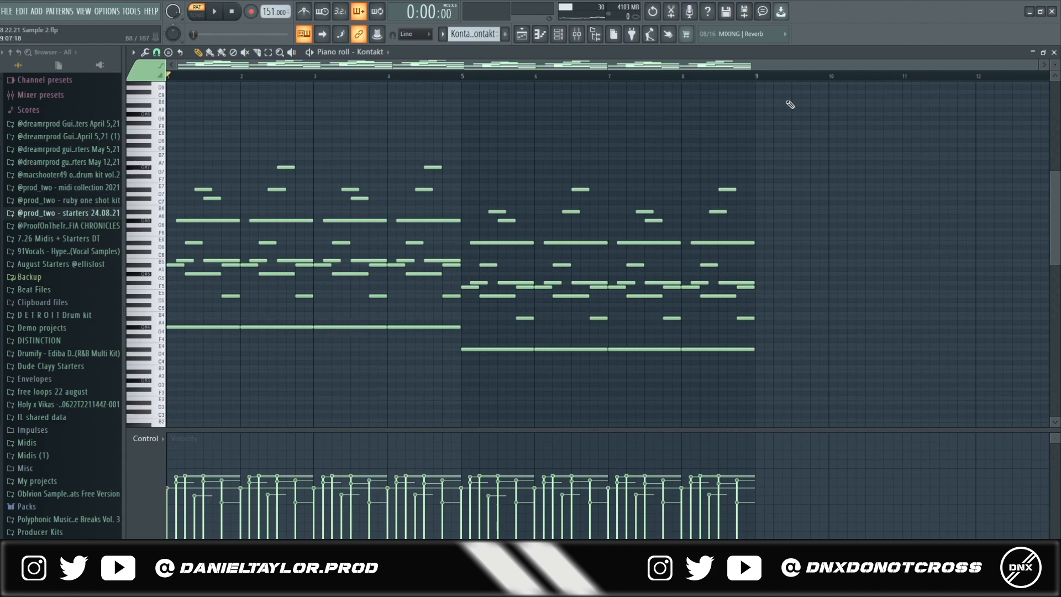
click(576, 34)
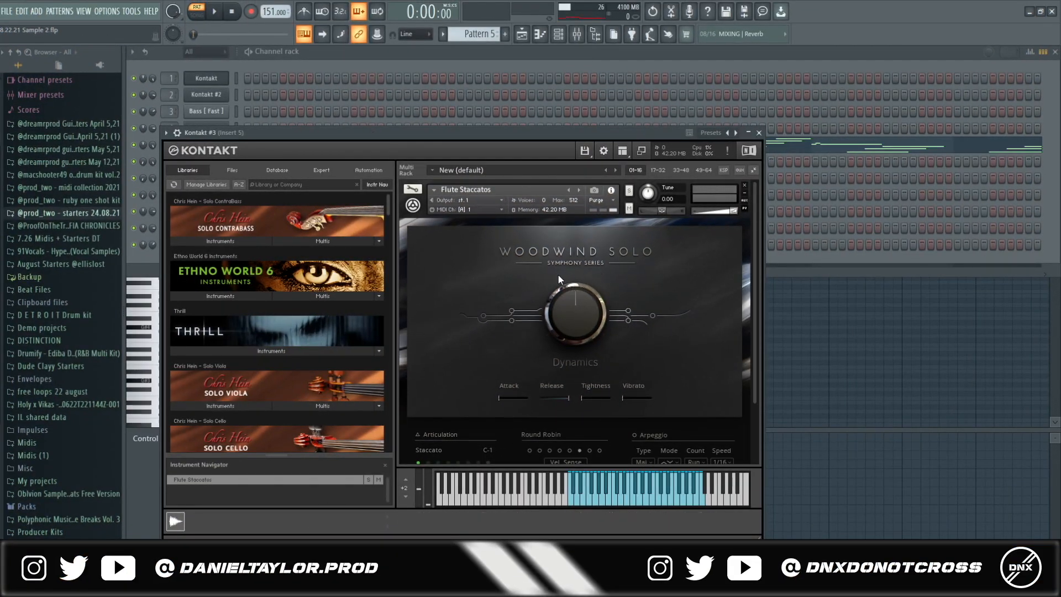
- Examine the Kontakt #3 flute notes and select the short opening notes at the start of bar 1
click(780, 152)
scroll(305, 279, up, 5)
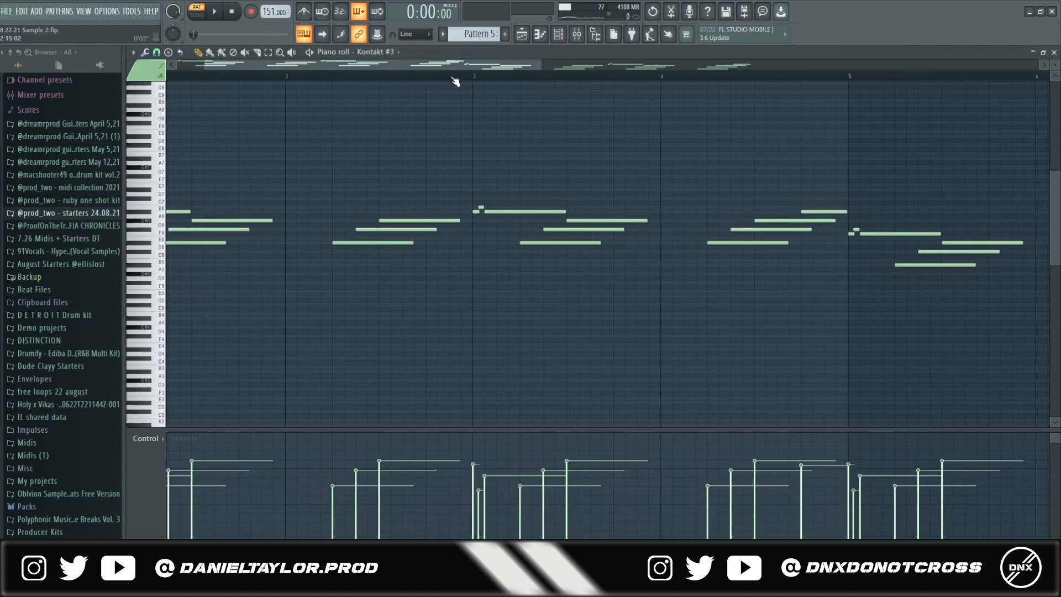
drag(462, 65, 163, 146)
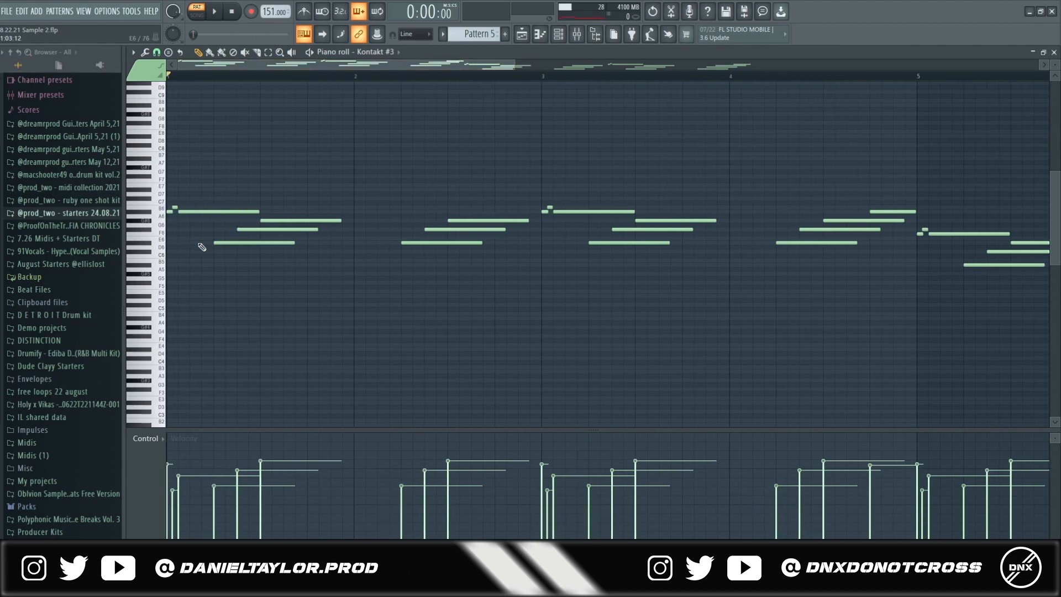
scroll(184, 221, up, 5)
drag(265, 148, 107, 290)
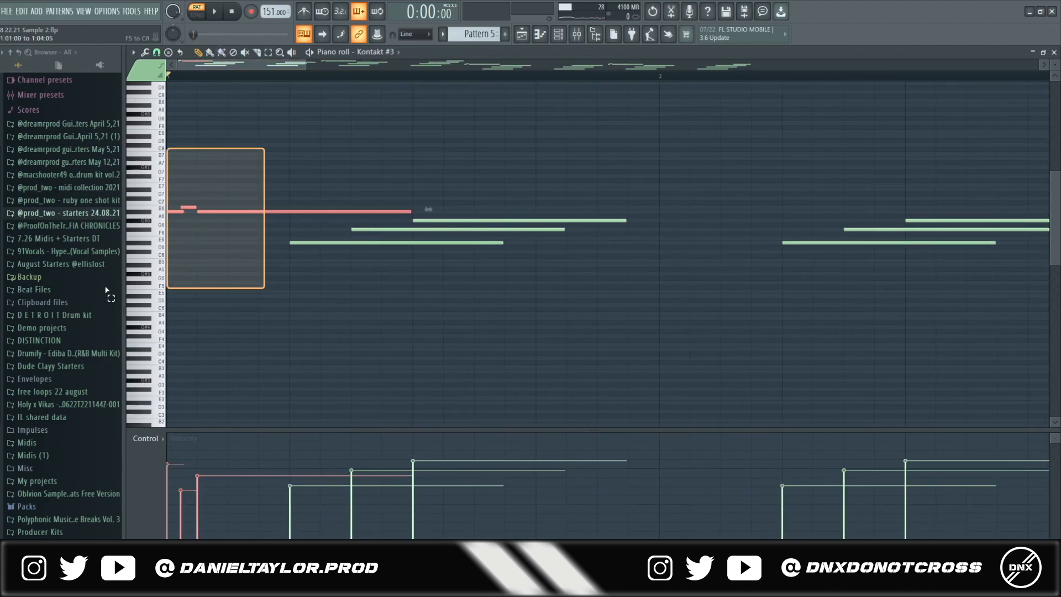
- View the full Kontakt #3 melody, return to the channel rack and save the project
scroll(261, 381, down, 4)
scroll(257, 332, down, 2)
scroll(245, 309, down, 5)
key(F7)
key(ctrl+s)
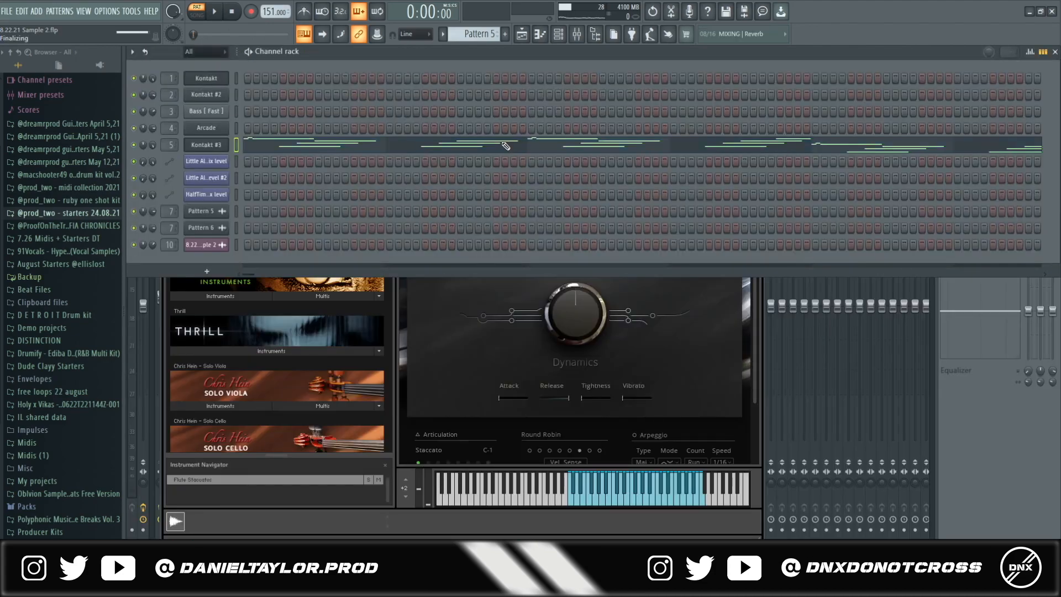
- Reopen the Kontakt #3 notes and listen to Pattern 5 from the start
click(505, 146)
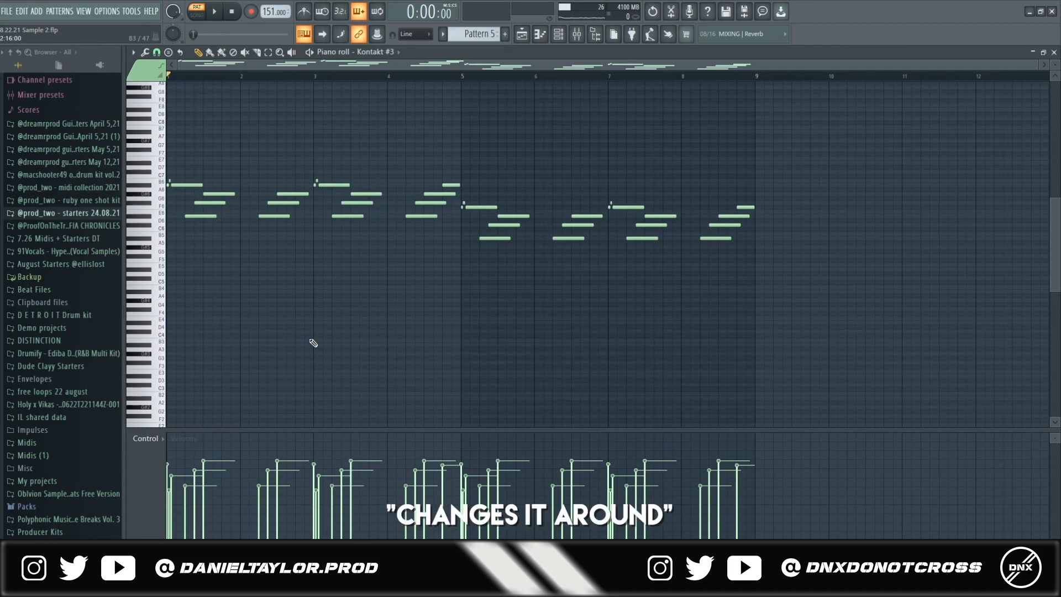
key(space)
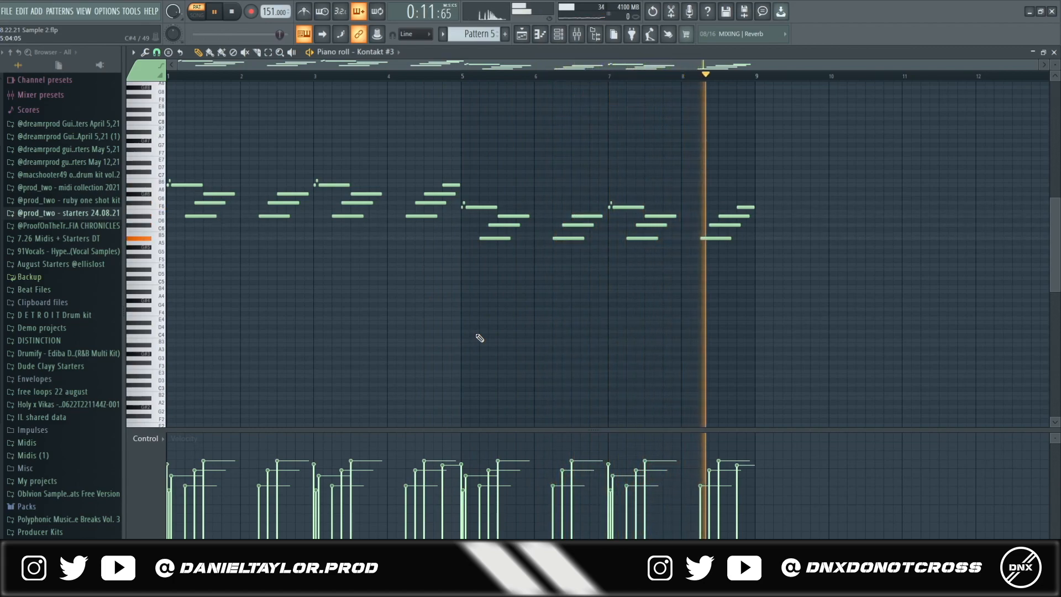
key(space)
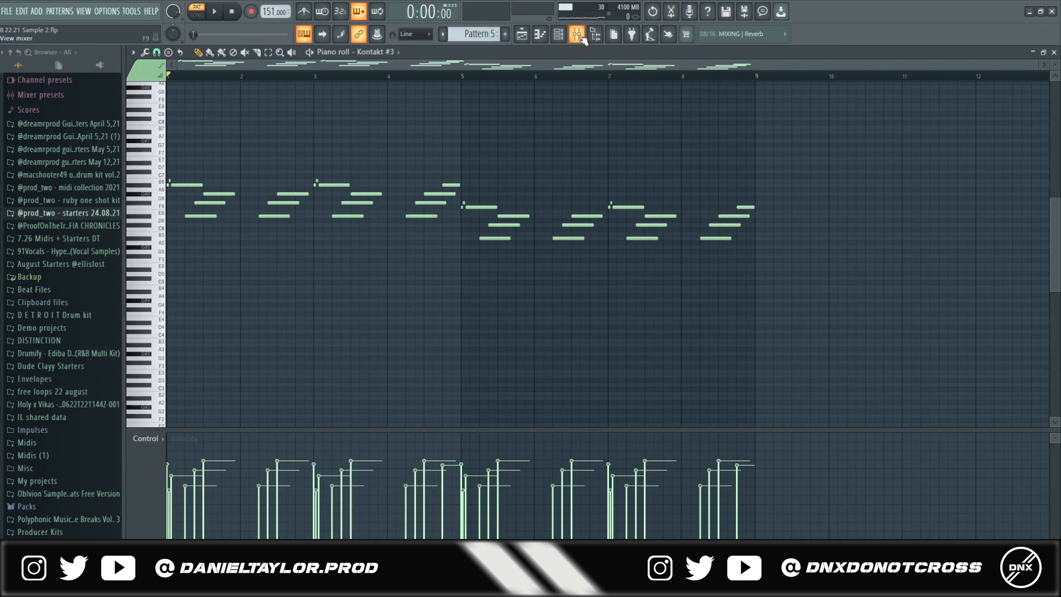
- Examine the Fresh Air and Little AlterBoy settings on mixer Insert 5
click(576, 36)
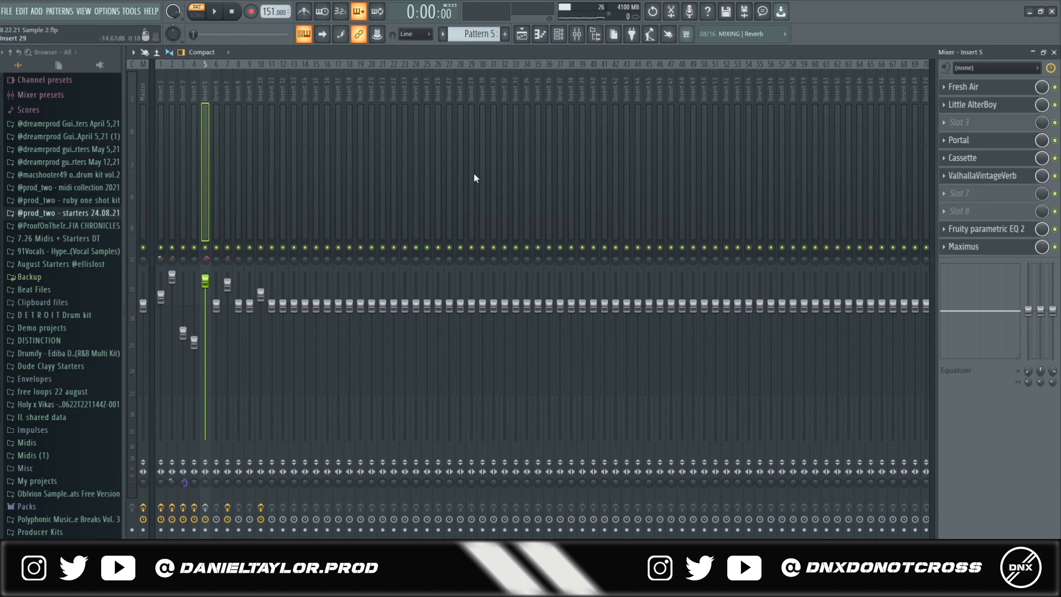
click(976, 88)
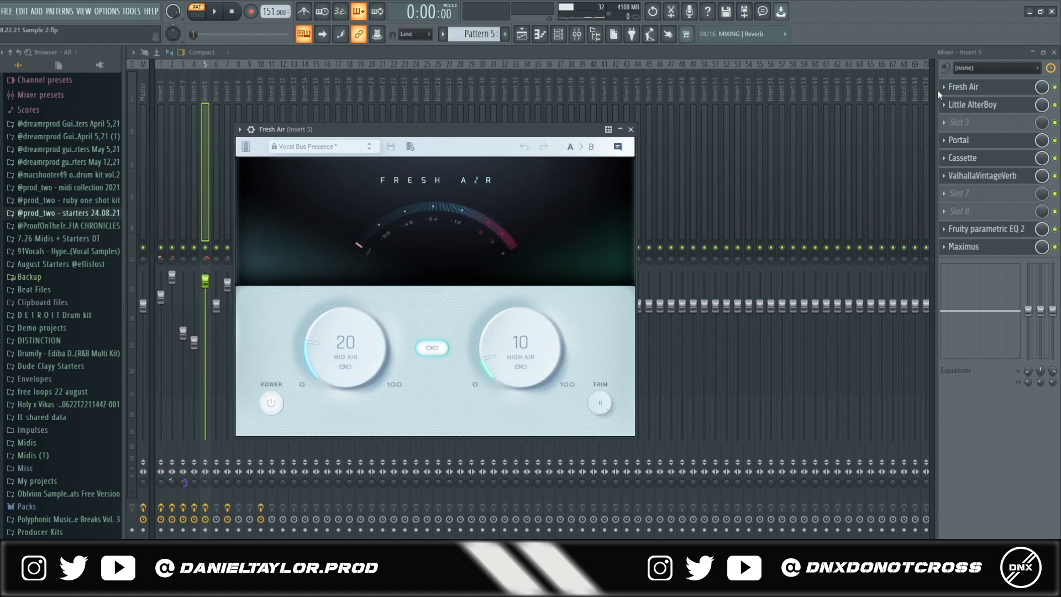
click(971, 106)
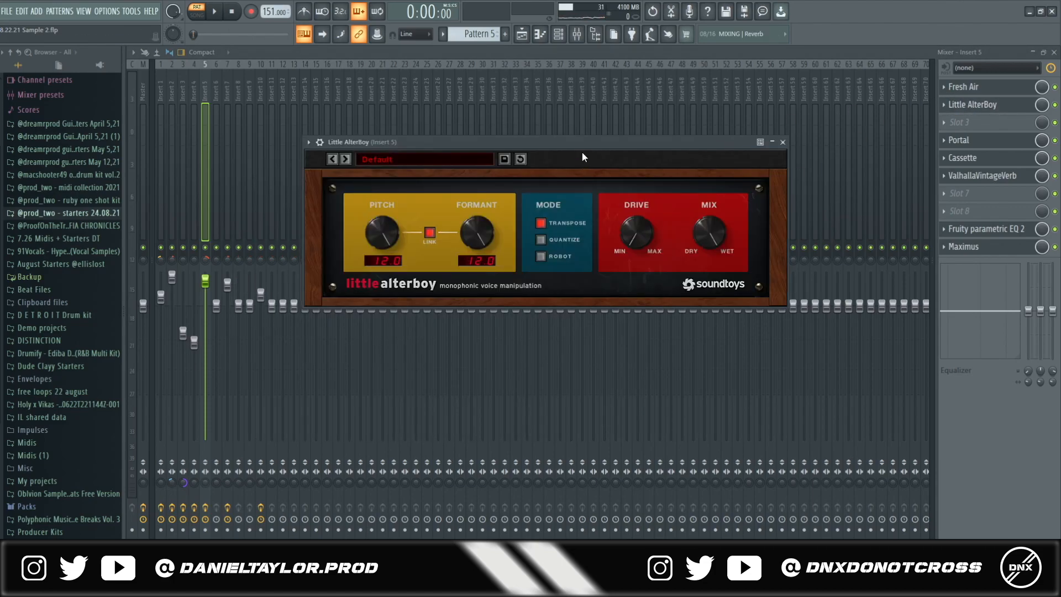
drag(611, 145, 589, 134)
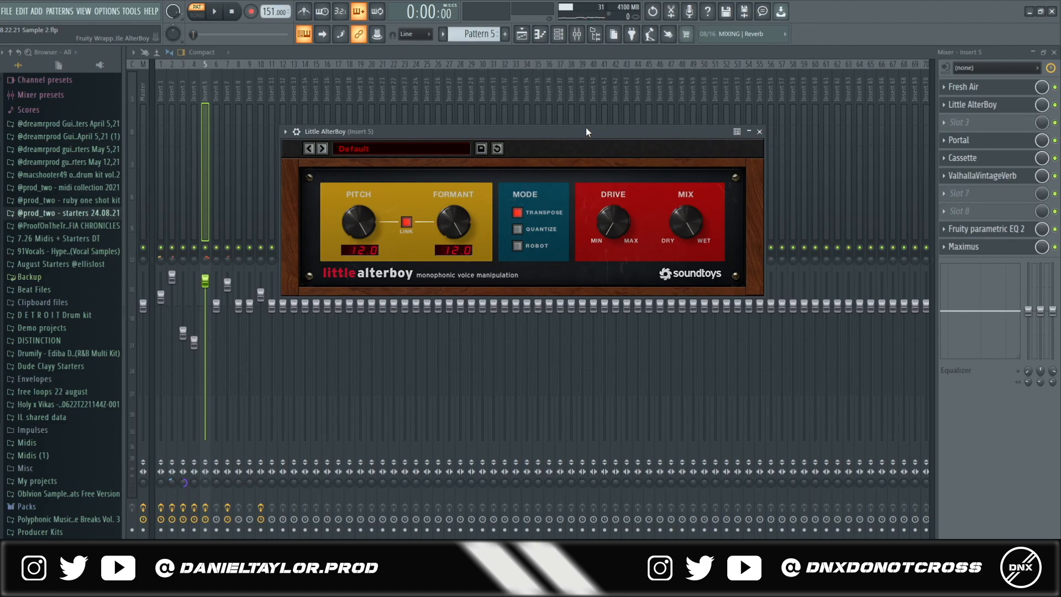
- Examine Portal's Frequencies preset and its preset categories on Insert 5
click(973, 139)
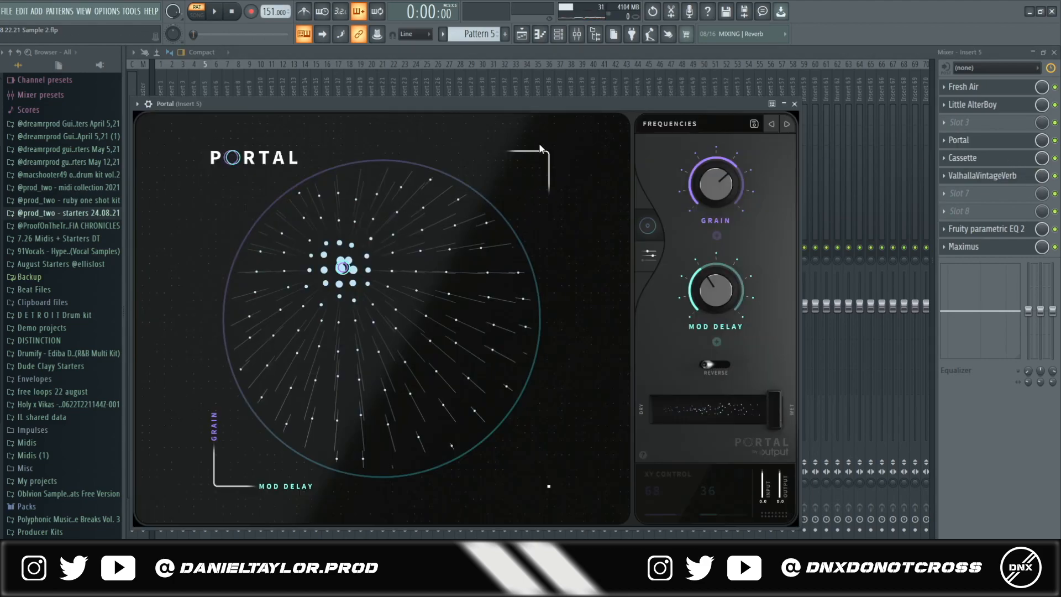
click(671, 126)
scroll(192, 284, down, 5)
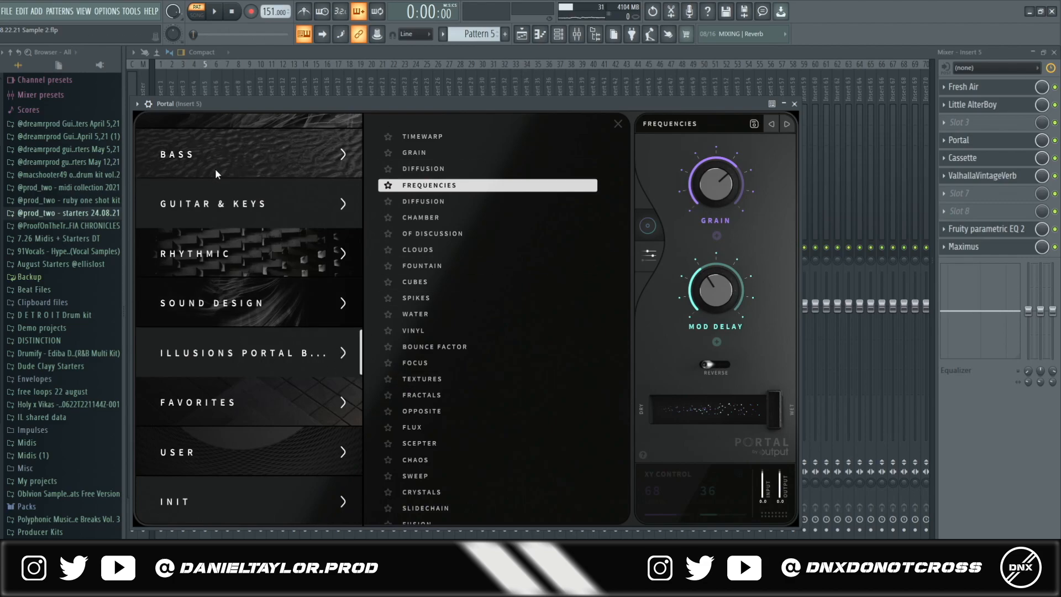
- Examine the Cassette and ValhallaVintageVerb settings on Insert 5
click(967, 159)
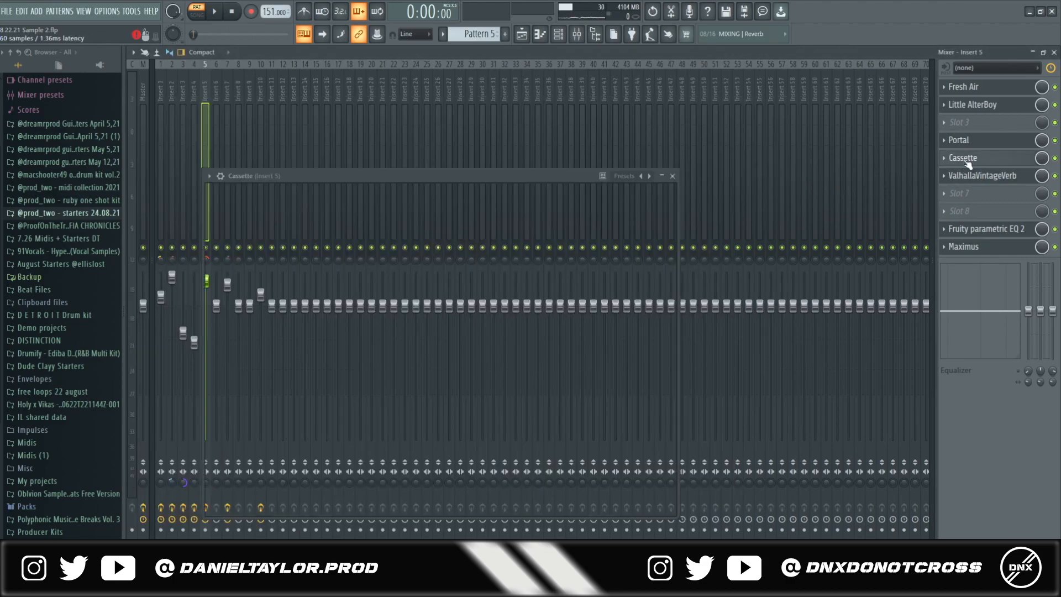
drag(473, 177, 542, 107)
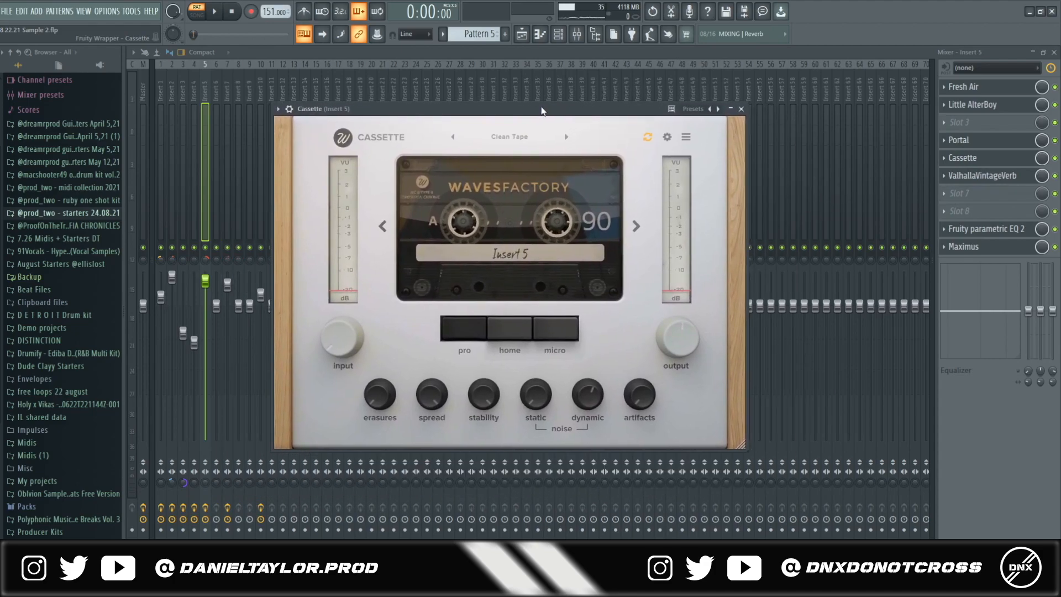
click(982, 175)
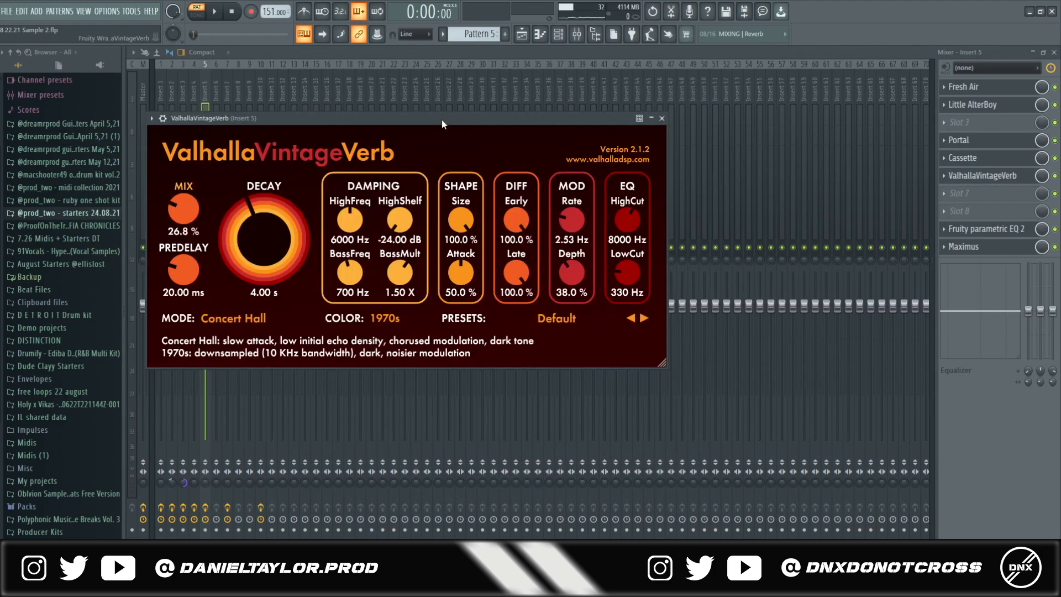
- Examine the Fruity parametric EQ 2 curve and the Maximus settings on Insert 5, and close the plugin
click(983, 229)
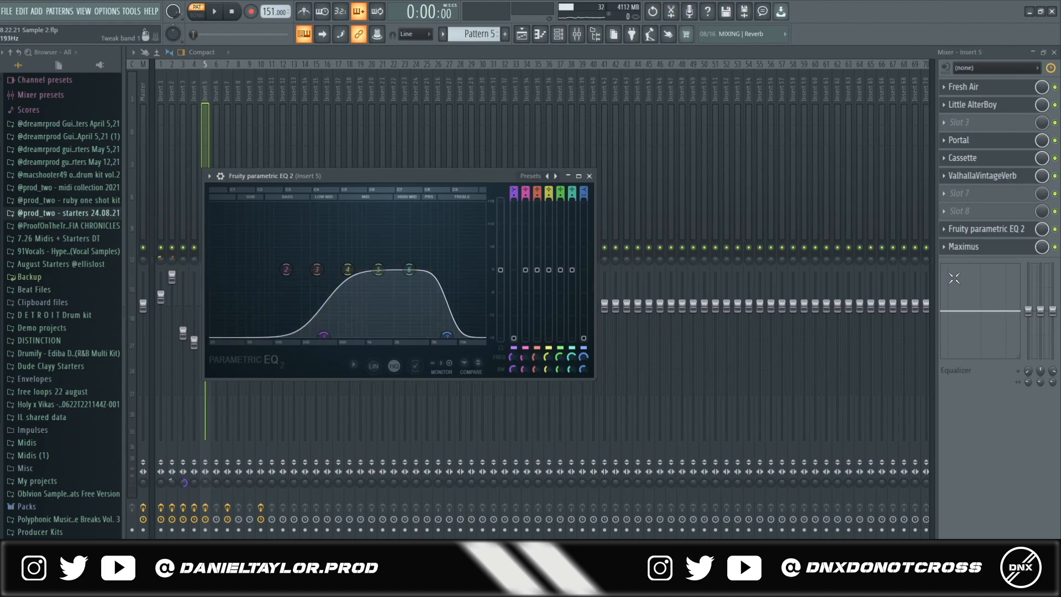
click(990, 247)
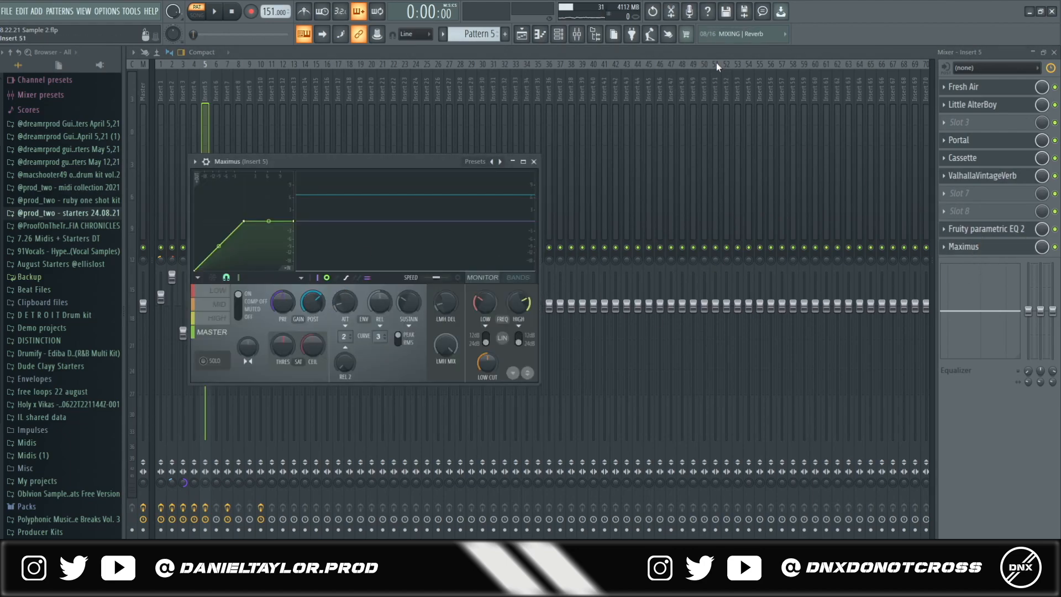
click(533, 162)
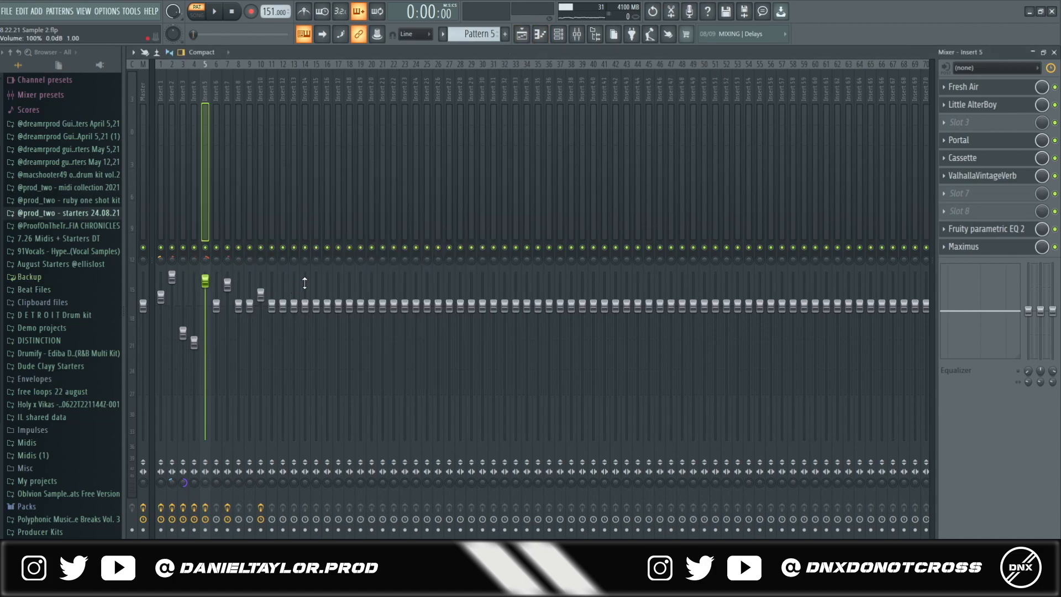
- Return to the Kontakt #3 notes from the channel rack and play Pattern 5 again with its effects
click(556, 37)
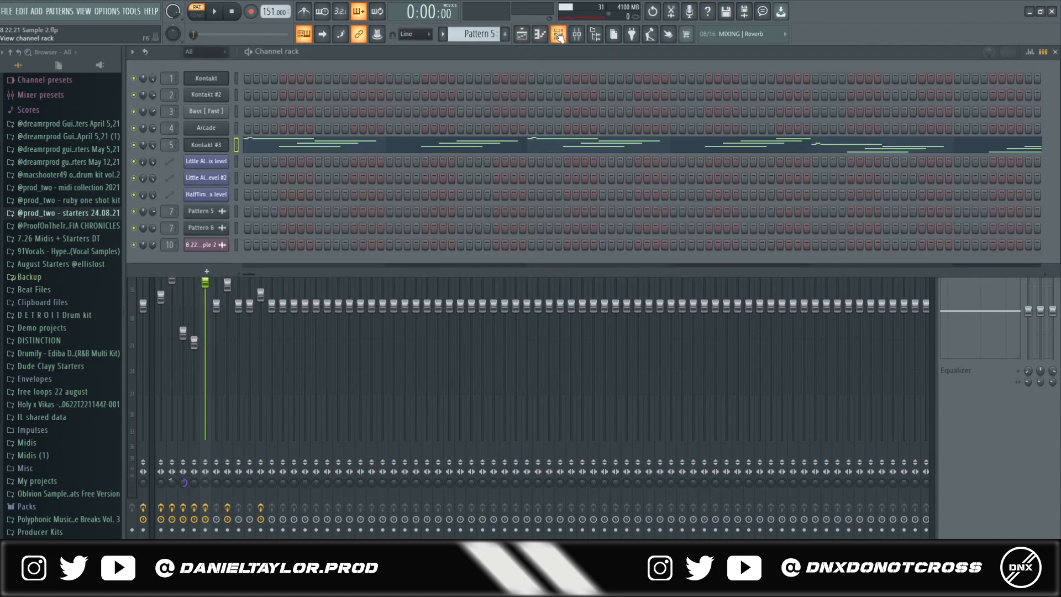
click(385, 150)
scroll(301, 247, down, 1)
key(space)
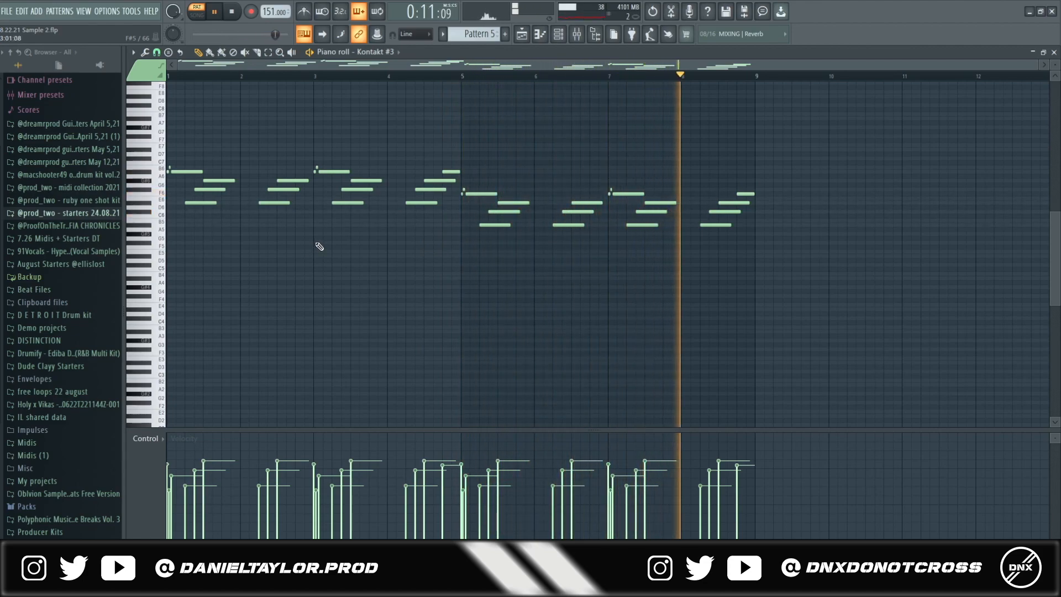
key(space)
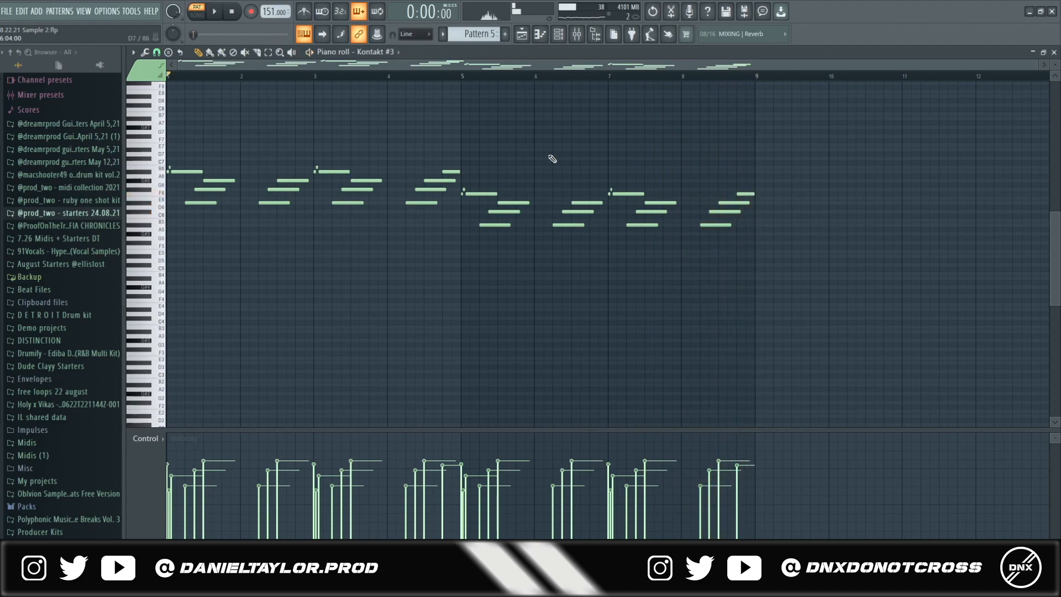
- Revisit Little AlterBoy and Portal on Insert 5, and close the plugin
click(576, 34)
click(973, 105)
drag(575, 132, 576, 114)
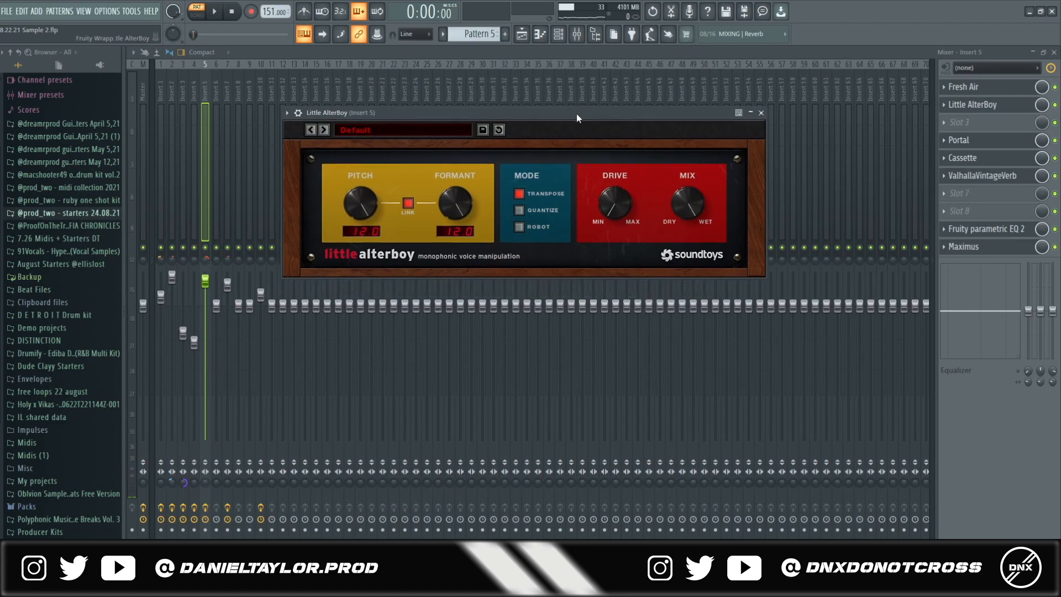
click(962, 139)
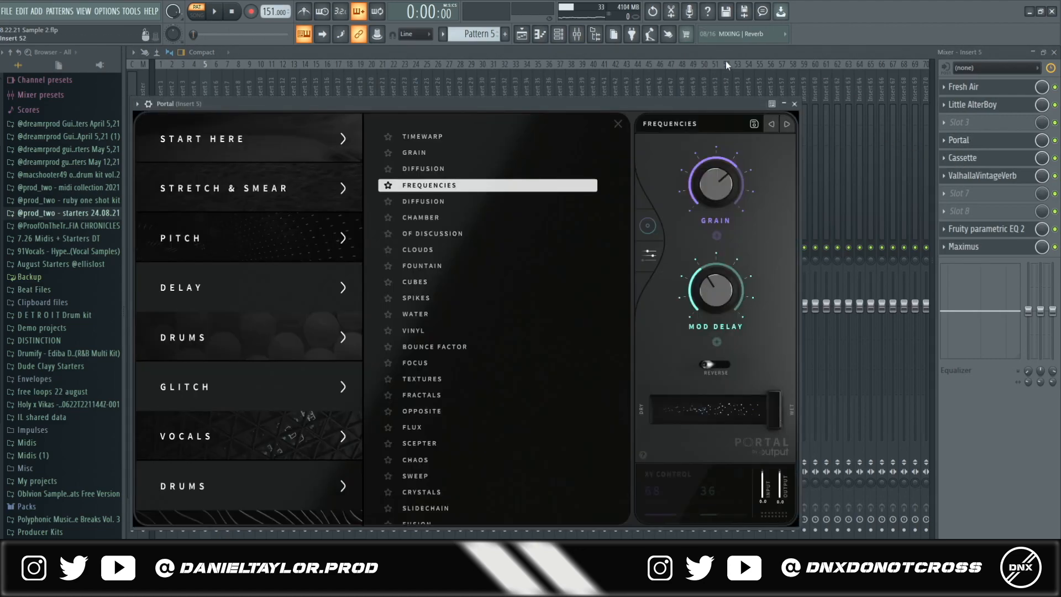
key(Escape)
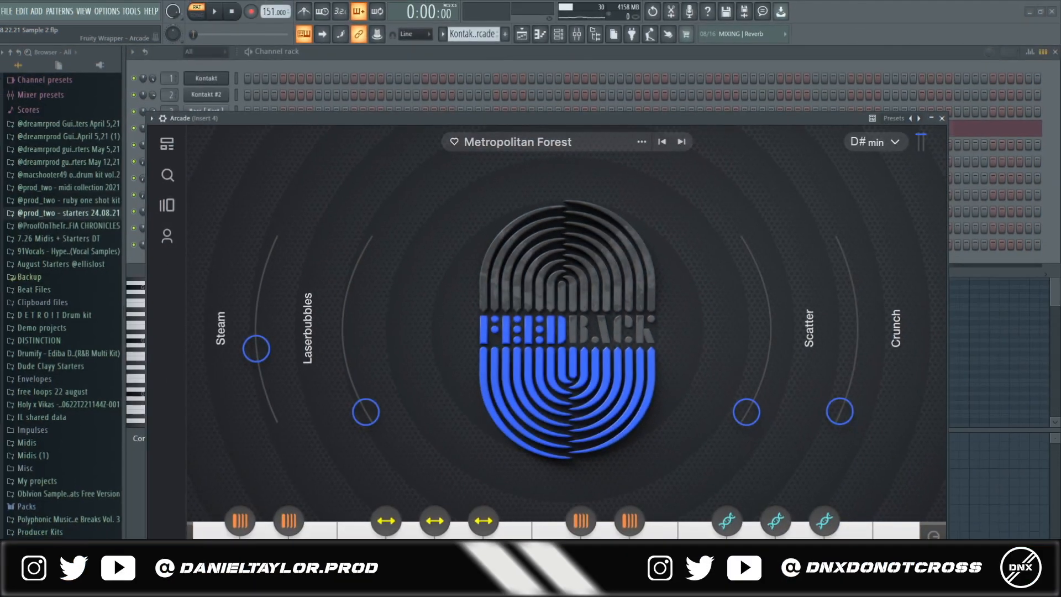
- Examine Arcade's Metropolitan Forest instrument, open the Arcade channel's notes and play its pattern
drag(505, 118, 509, 77)
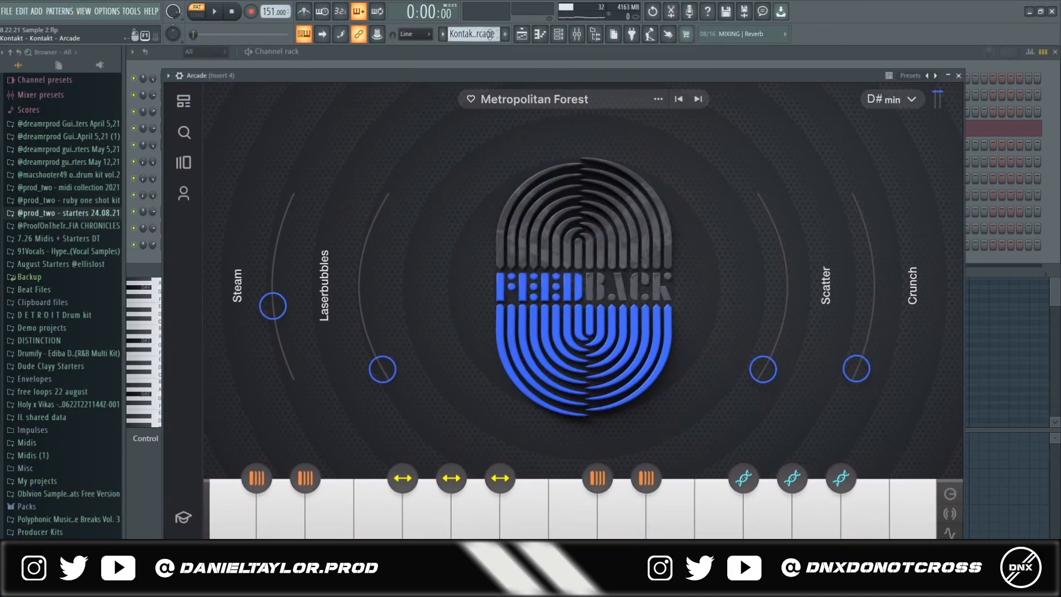
click(528, 53)
click(464, 128)
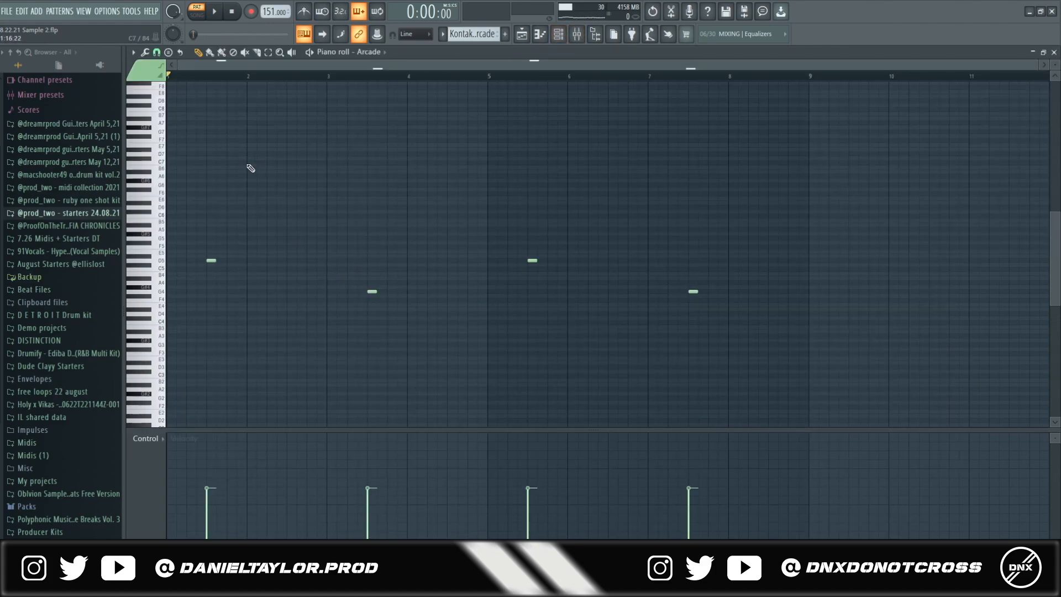
key(space)
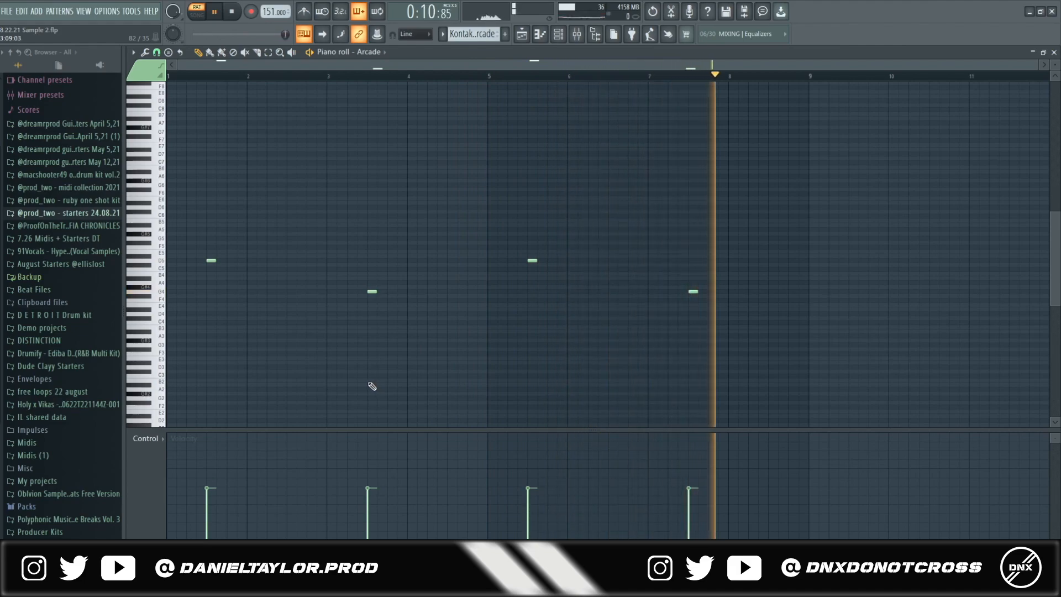
key(space)
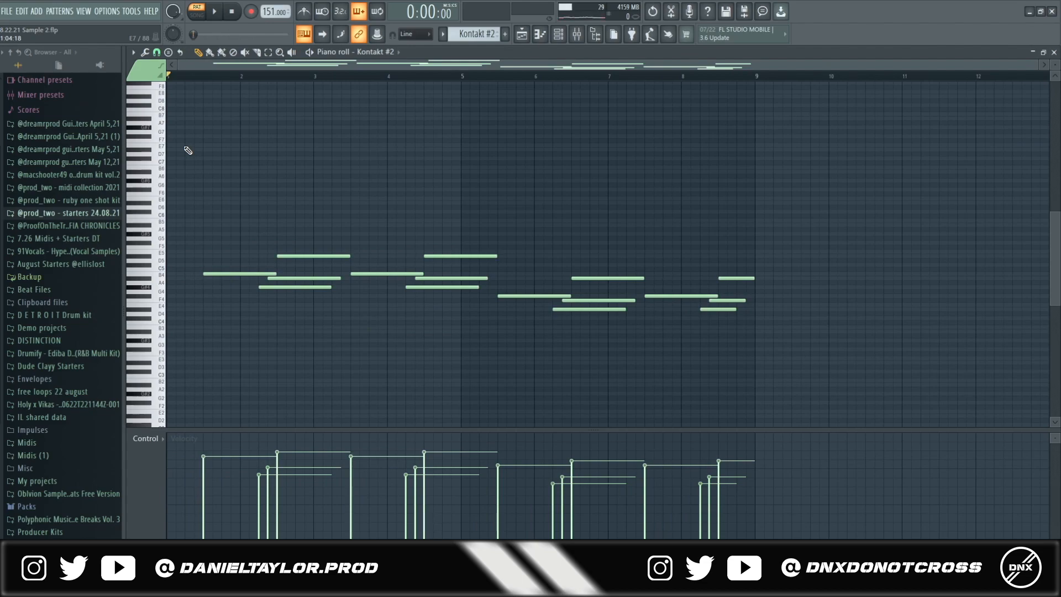
- Examine RC-20 Retro Color, EffectRack and EchoBoy on Insert 2, the Kontakt #2 channel's mixer track
key(F9)
click(976, 89)
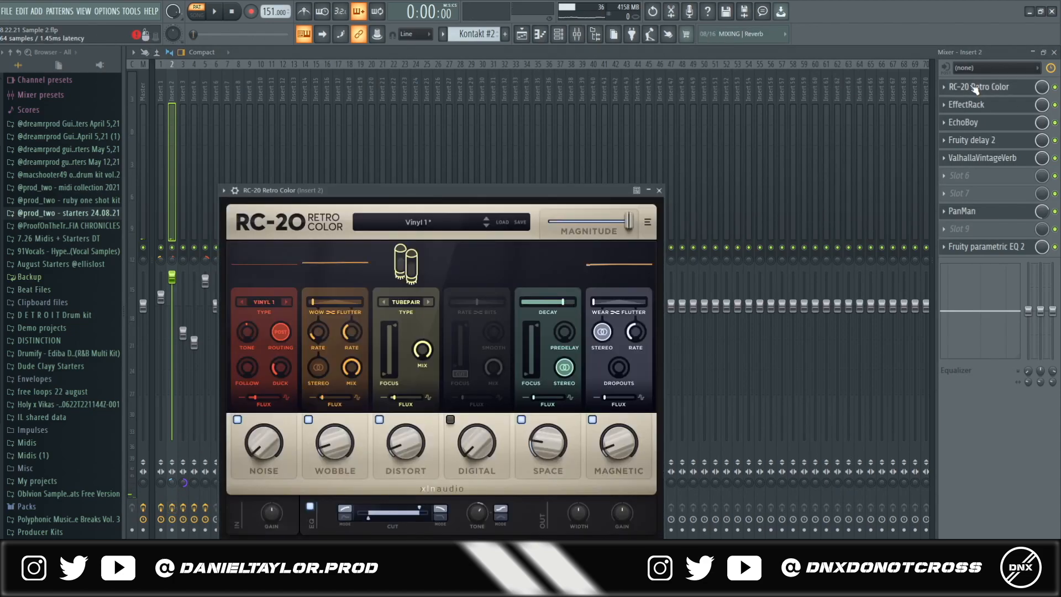
click(974, 105)
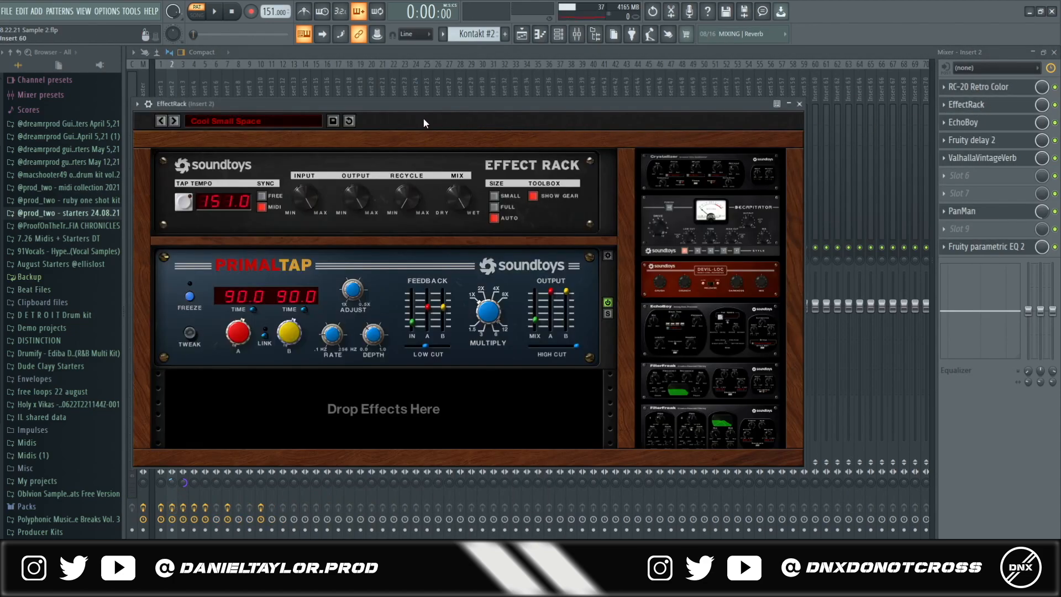
click(964, 123)
- Examine the Fruity delay 2 and ValhallaVintageVerb settings on Insert 2
click(972, 140)
drag(356, 201, 532, 169)
click(1020, 159)
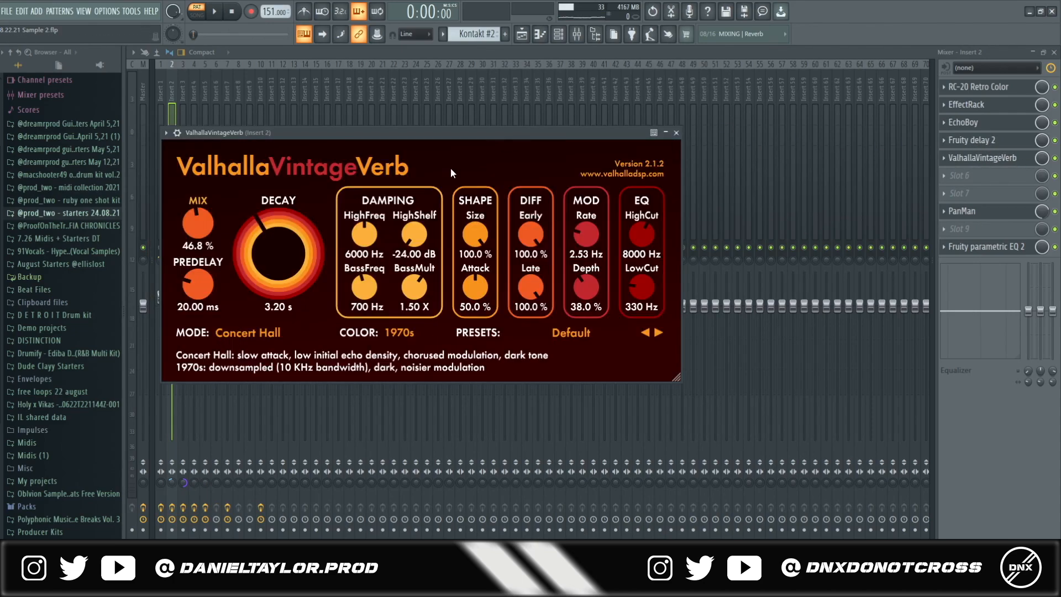
- Examine PanMan and the Fruity parametric EQ 2 curve on Insert 2, and return to the channel rack
click(962, 210)
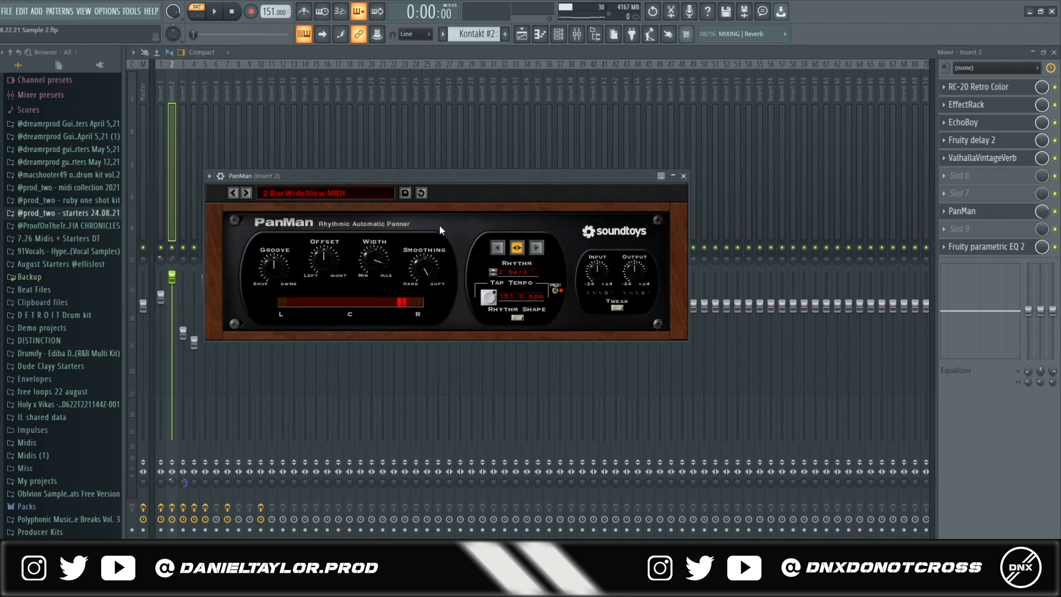
click(987, 248)
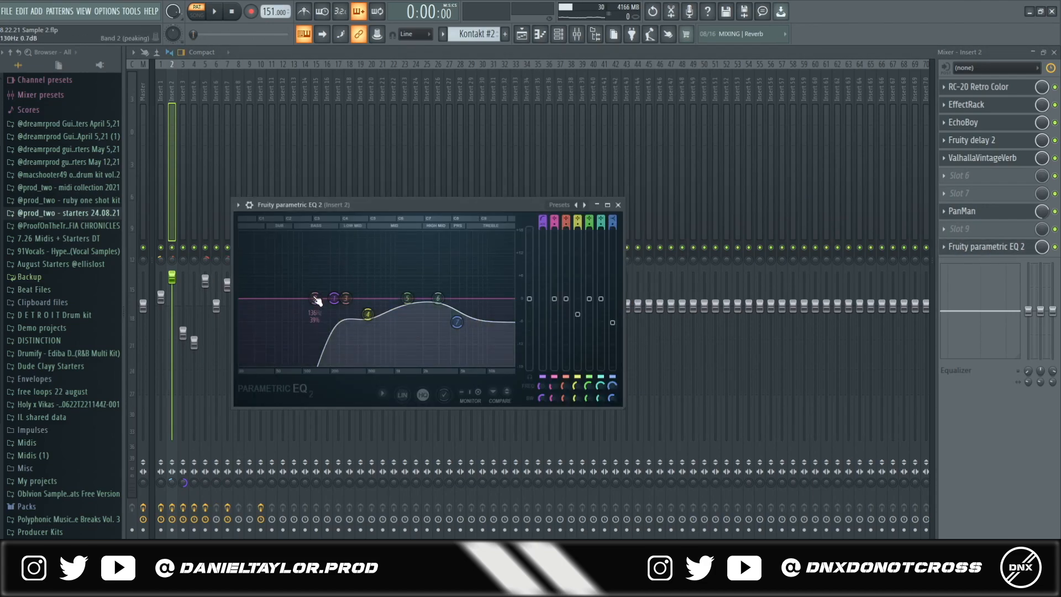
click(577, 36)
click(559, 35)
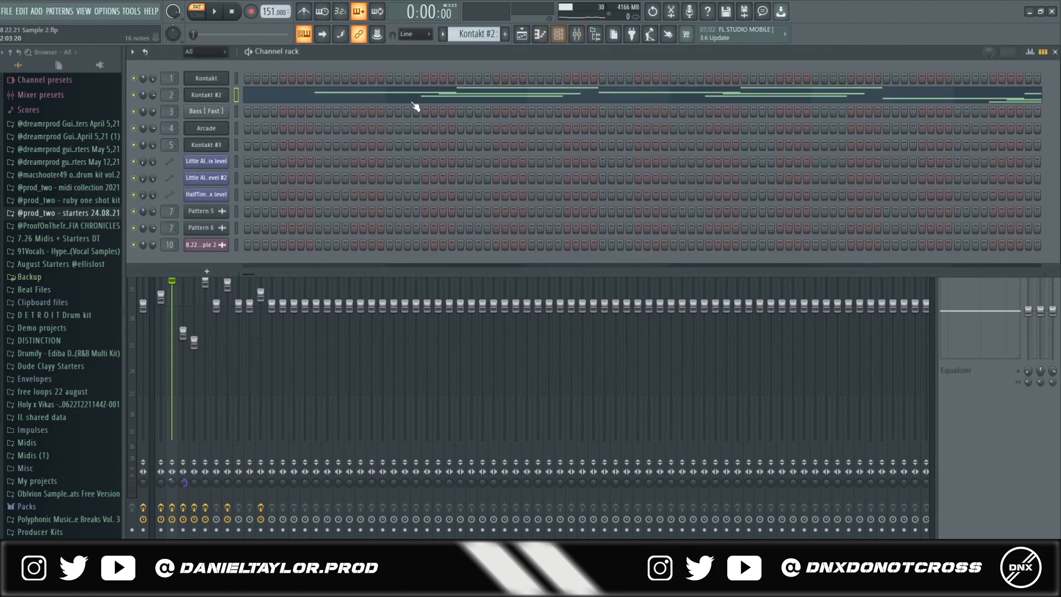
- Open the Kontakt #2 channel's notes and play its pattern, and audition the Bass [ Fast ] sample's waveform
click(407, 98)
key(space)
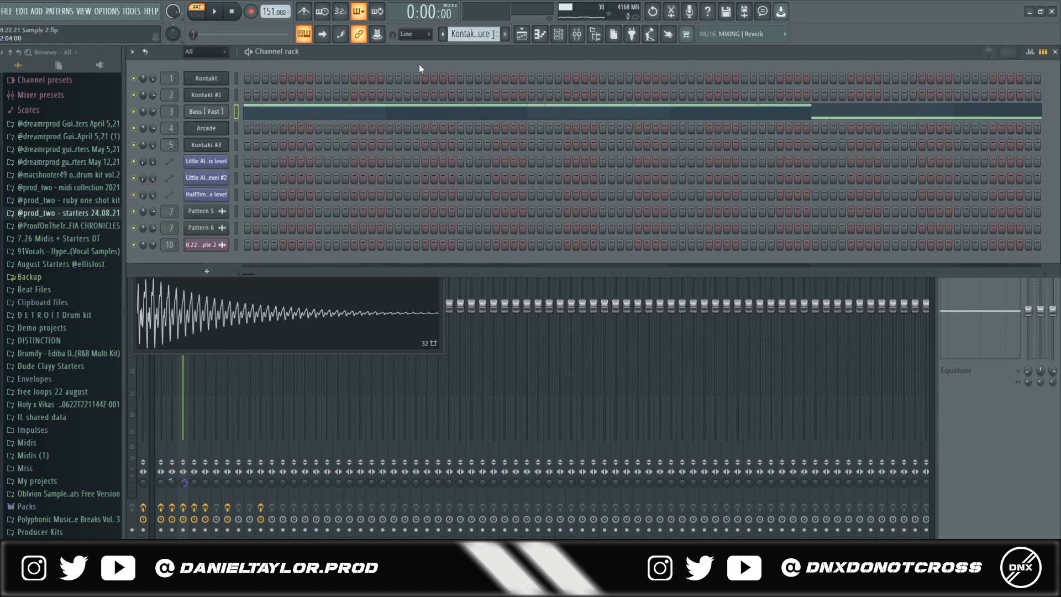
click(324, 305)
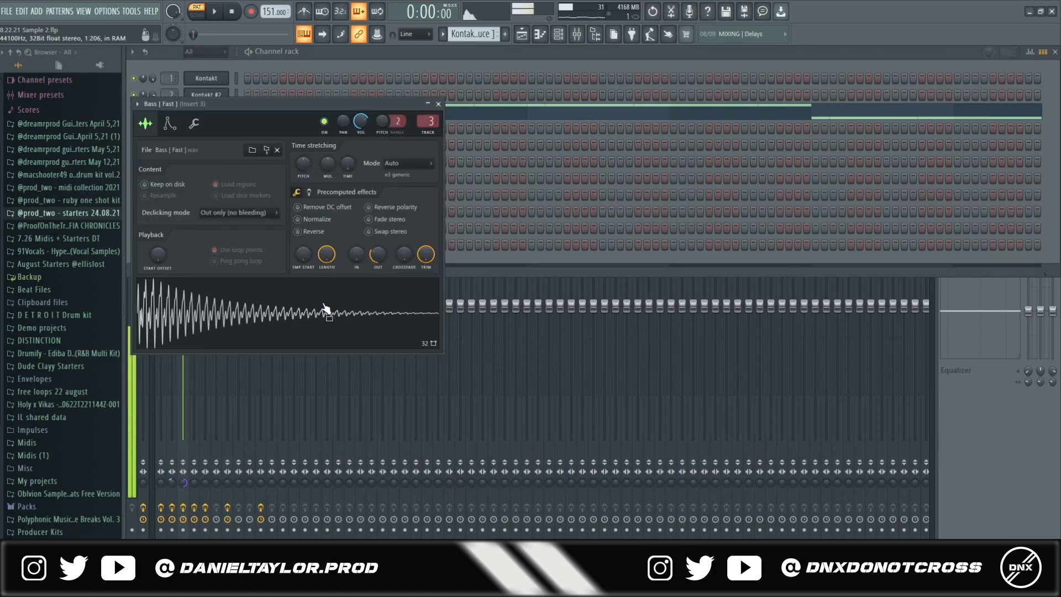
- Examine Decapitator and the Fruity parametric EQ 2 curve on Insert 3, the bass channel's mixer track
click(455, 112)
click(578, 34)
click(968, 175)
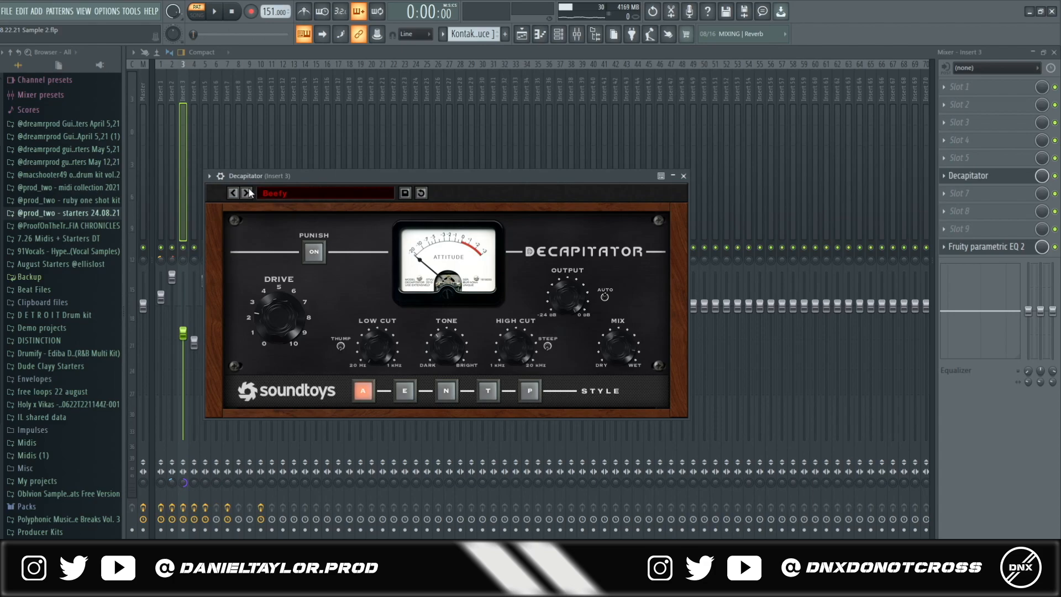
click(1003, 253)
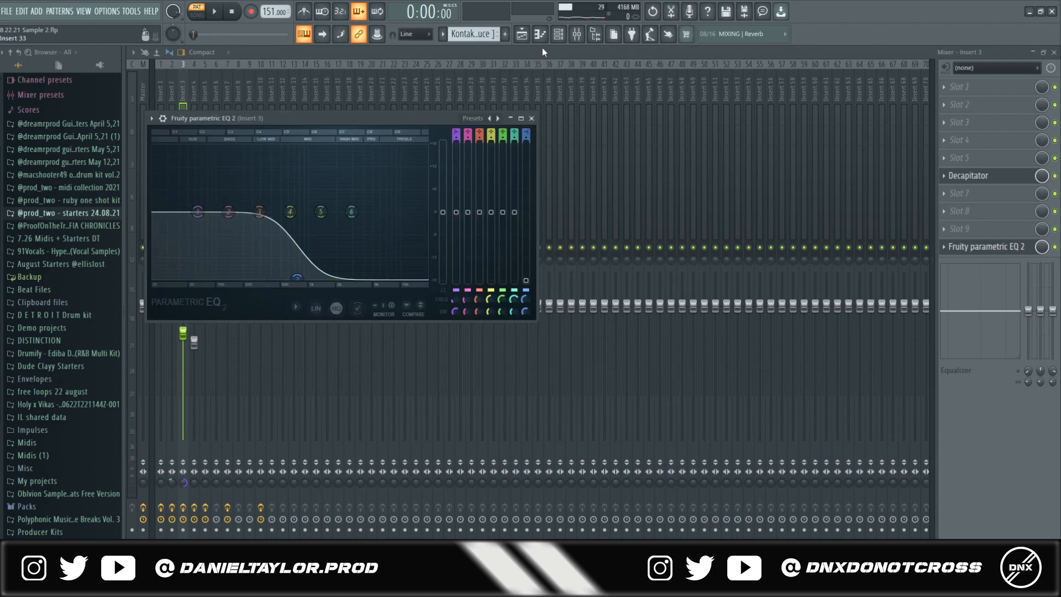
- Open the Bass [ Fast ] channel's notes, play its pattern and mark the lower second half of the bassline
key(F7)
key(space)
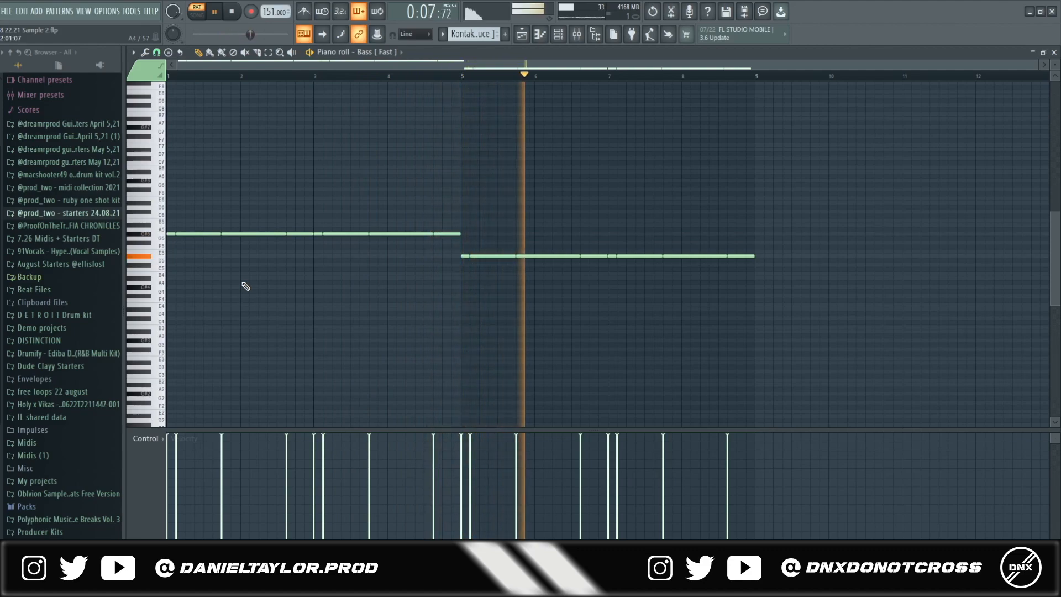
key(space)
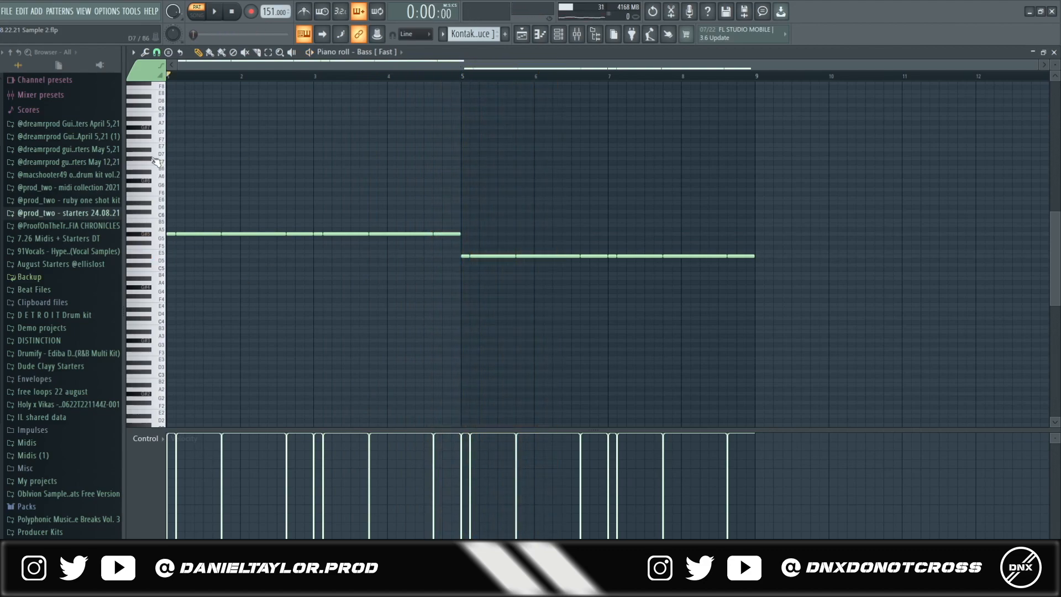
drag(450, 241, 860, 290)
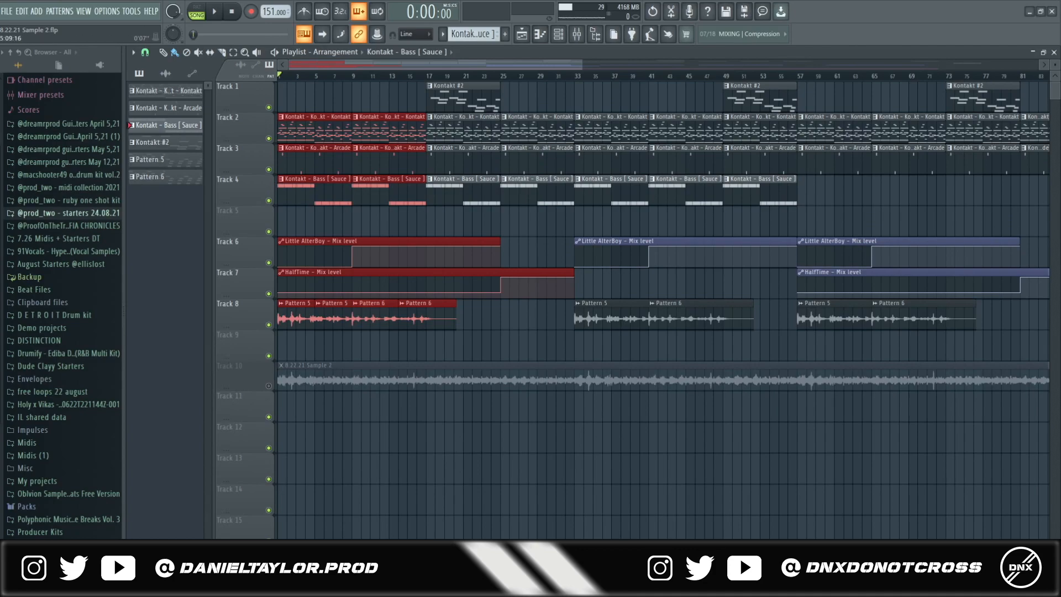
- Highlight the arrangement's opening section on Tracks 1 to 8 up to bar 25, and check the mixer before returning to the playlist
scroll(384, 383, down, 6)
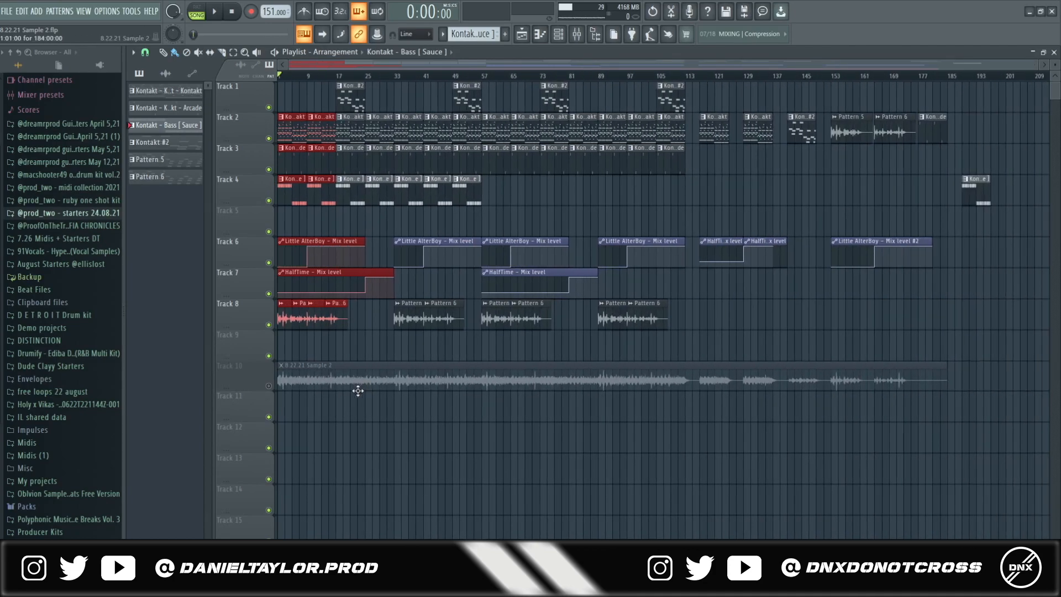
drag(287, 84, 384, 350)
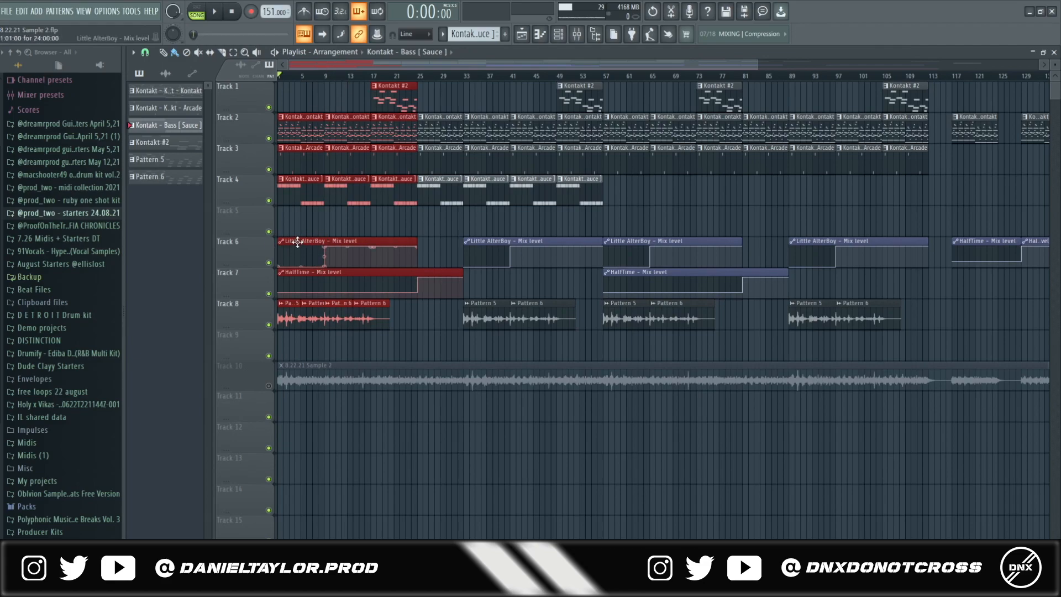
click(576, 34)
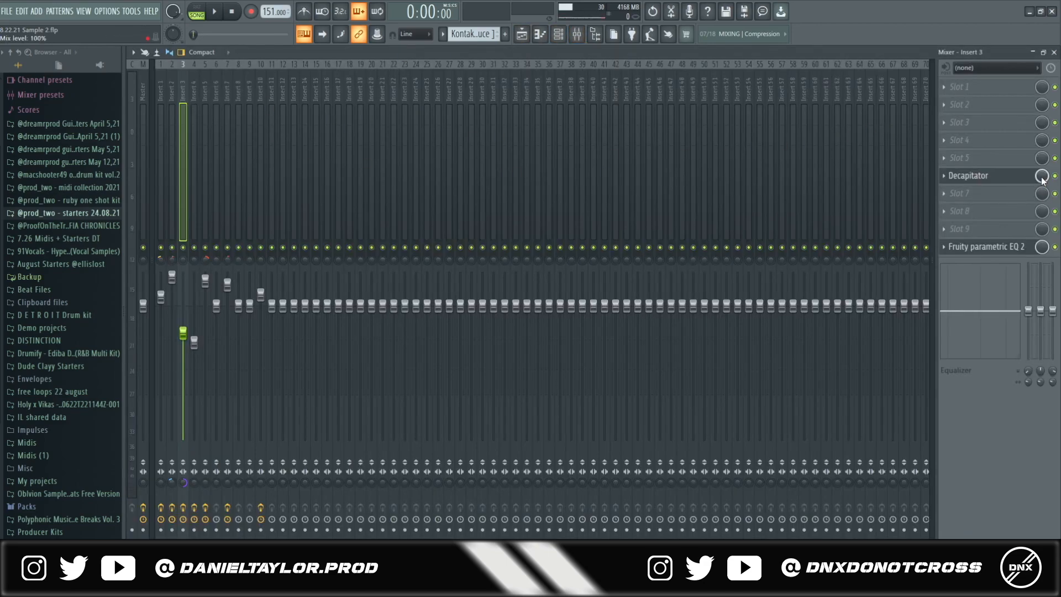
click(521, 35)
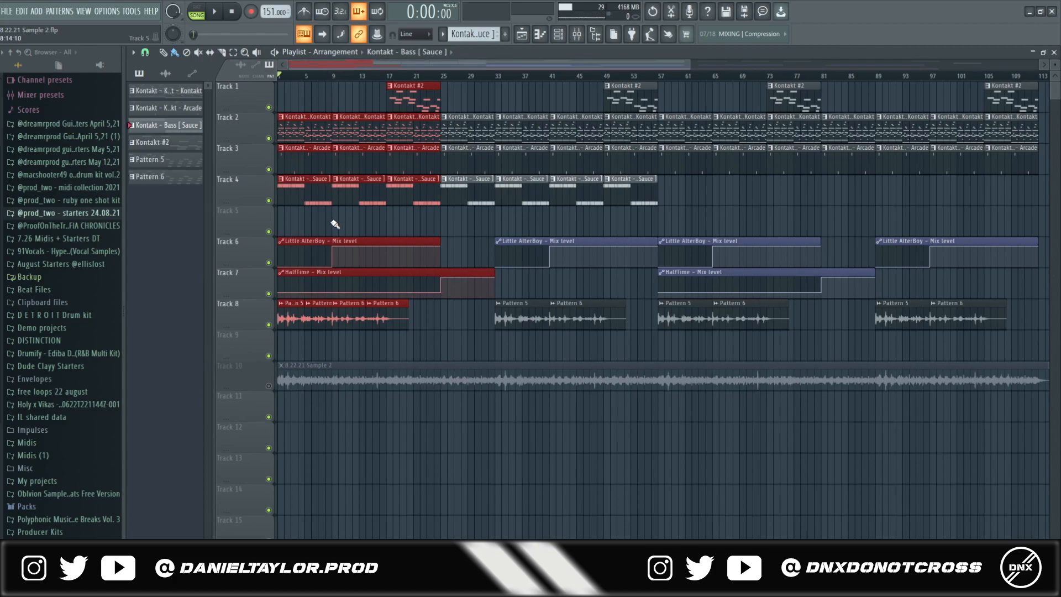
- Highlight bars 9 to 17 of the arrangement, and clear the selection
drag(337, 84, 385, 83)
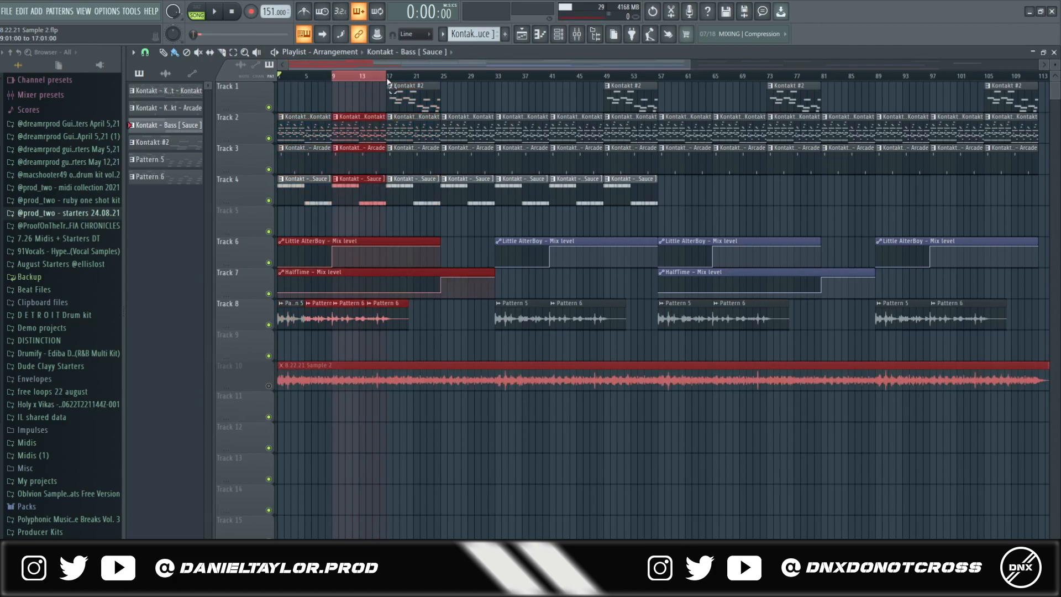
key(ctrl+d)
scroll(350, 328, down, 2)
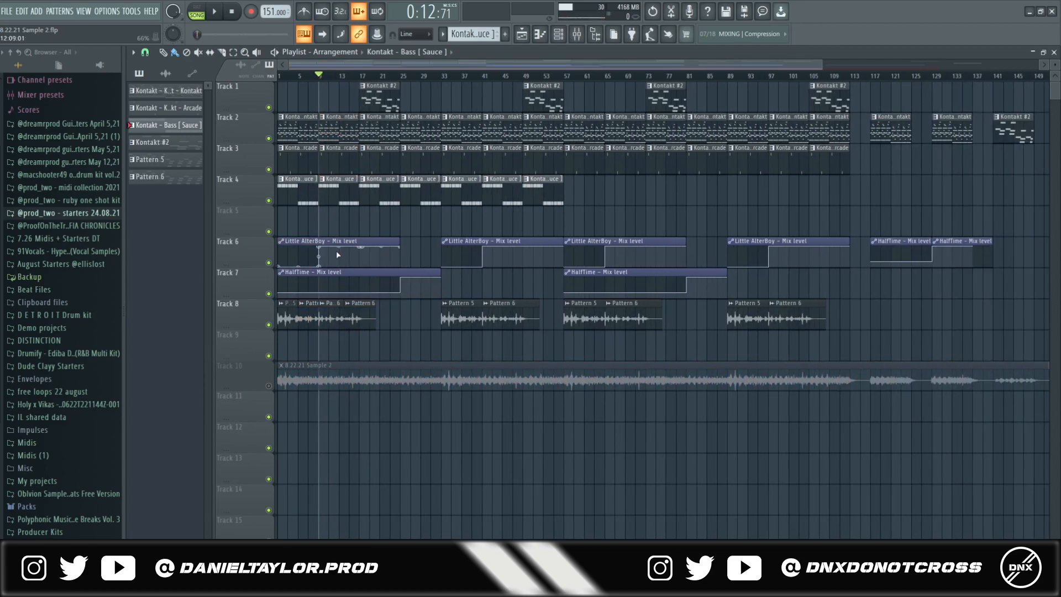
- Move the playhead to bar 17, where Kontakt #2 enters, and on to the section change at bar 25
drag(353, 75, 360, 76)
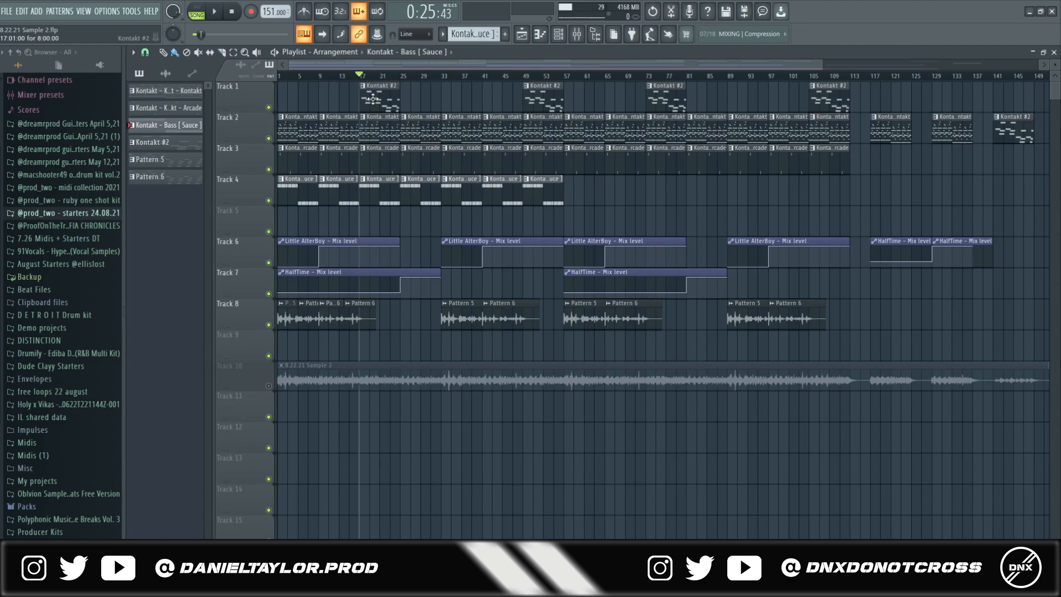
drag(396, 75, 400, 78)
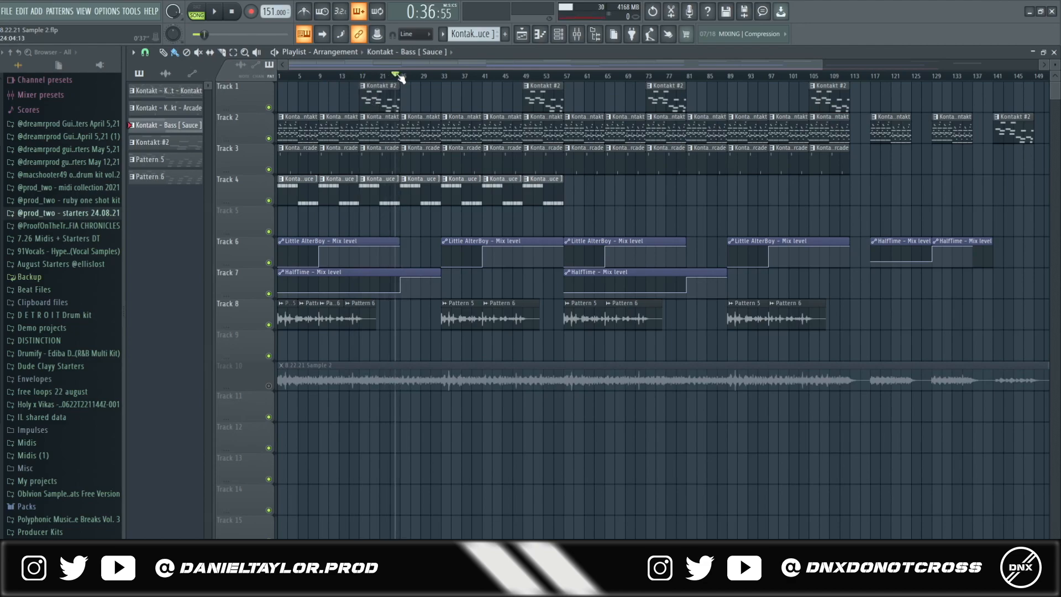
scroll(412, 262, up, 1)
click(397, 76)
scroll(398, 165, down, 2)
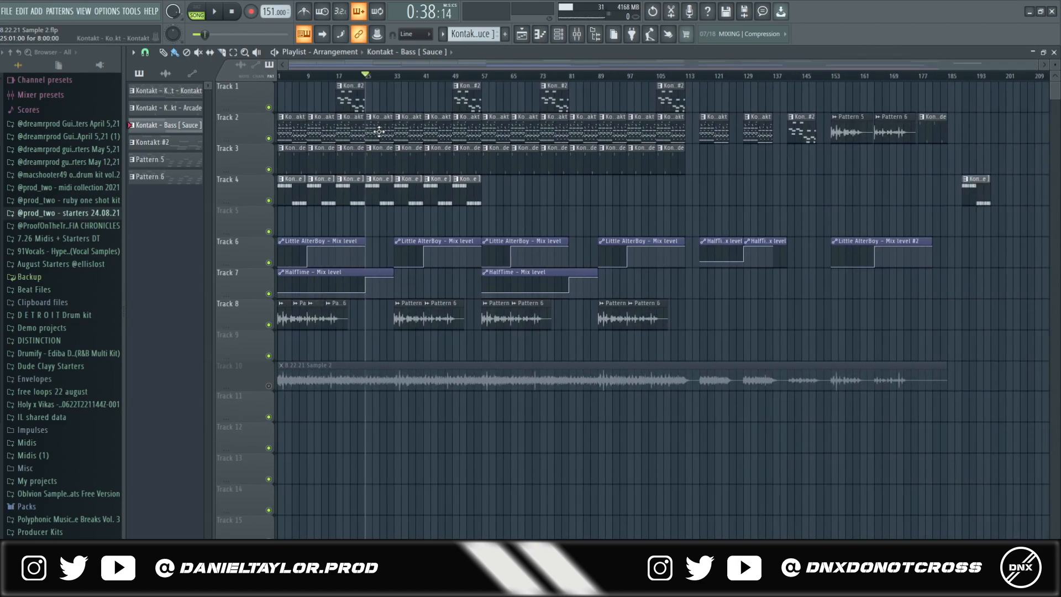
- Highlight the arrangement's sections in turn: bars 1 to 57, bars 57 to 113, and the clips after bar 113
drag(366, 77, 100, 83)
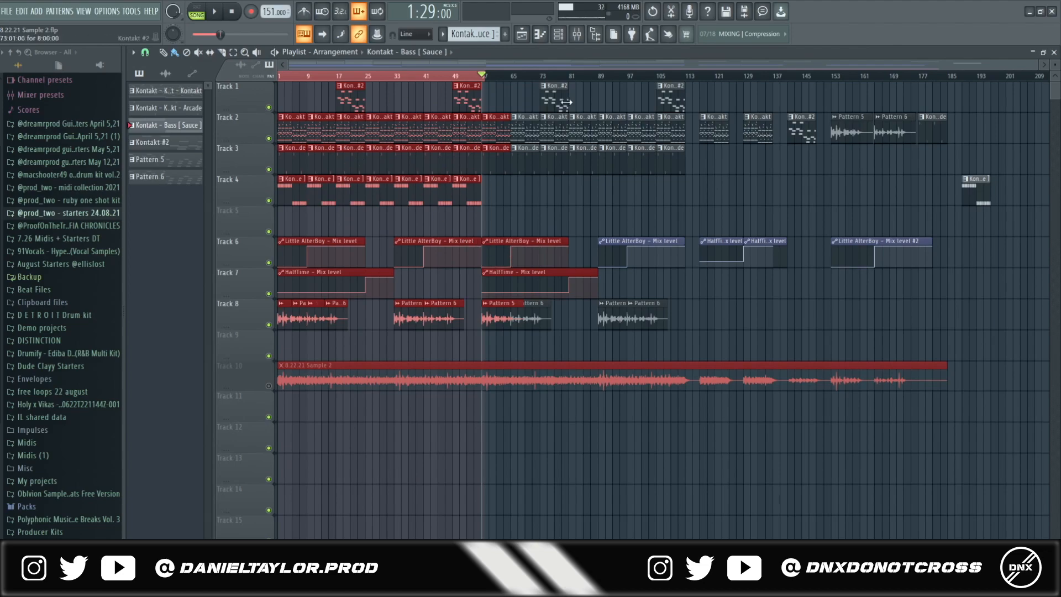
drag(489, 84, 688, 99)
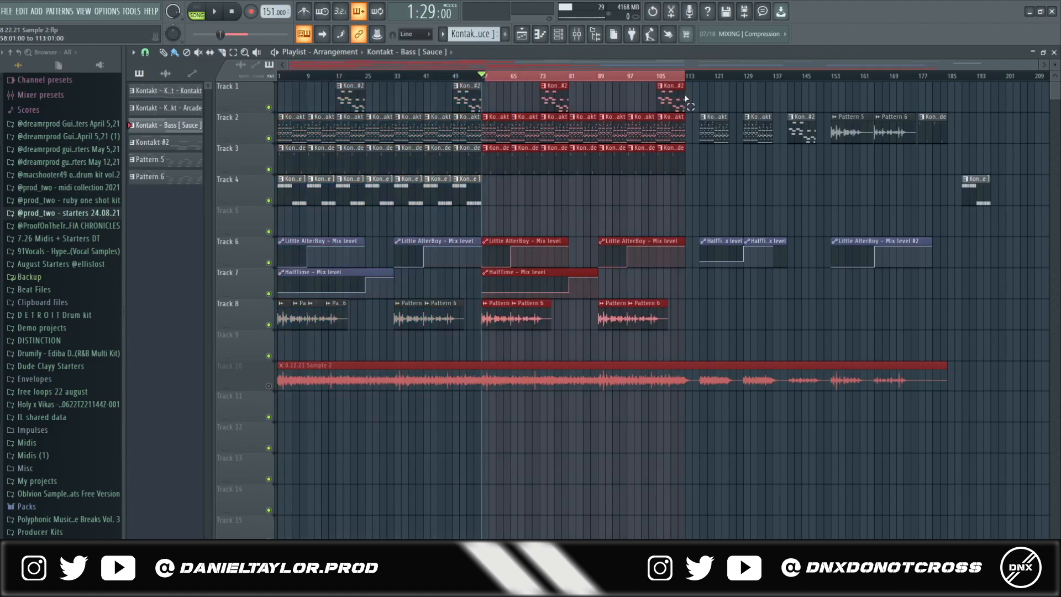
ctrl+click(635, 78)
drag(485, 78, 214, 82)
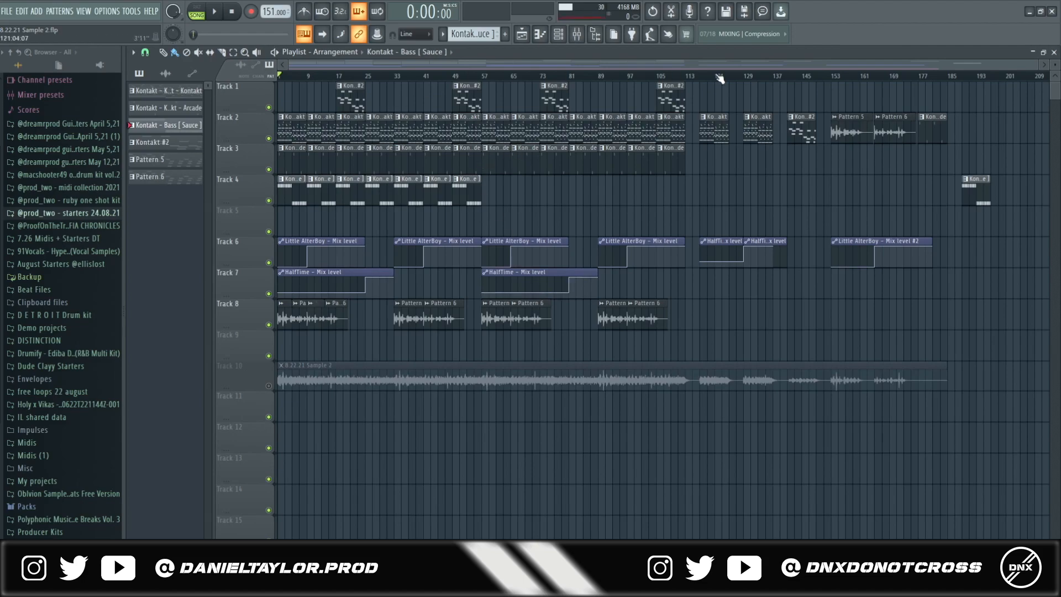
drag(685, 84, 991, 121)
right_click(955, 78)
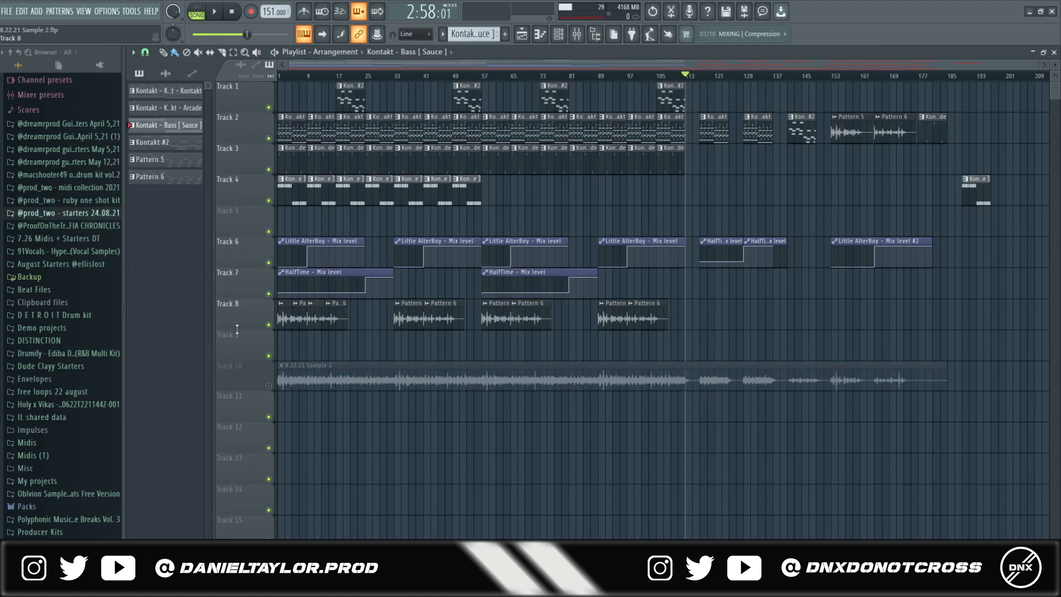
- Solo Track 10 and open the channel settings of its 8.22.21 Sample 2 audio clip
right_click(269, 385)
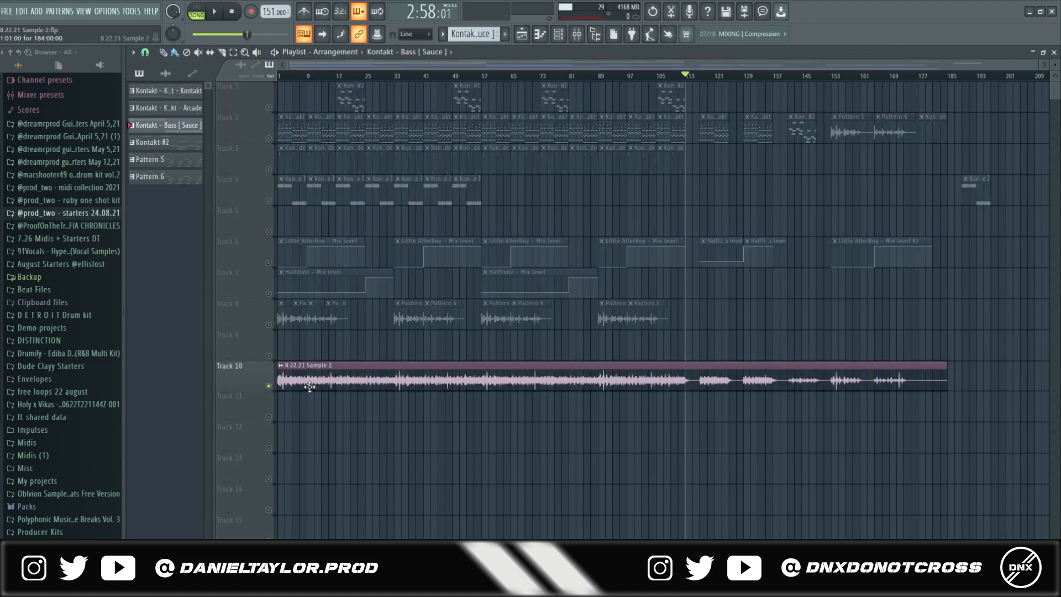
click(365, 386)
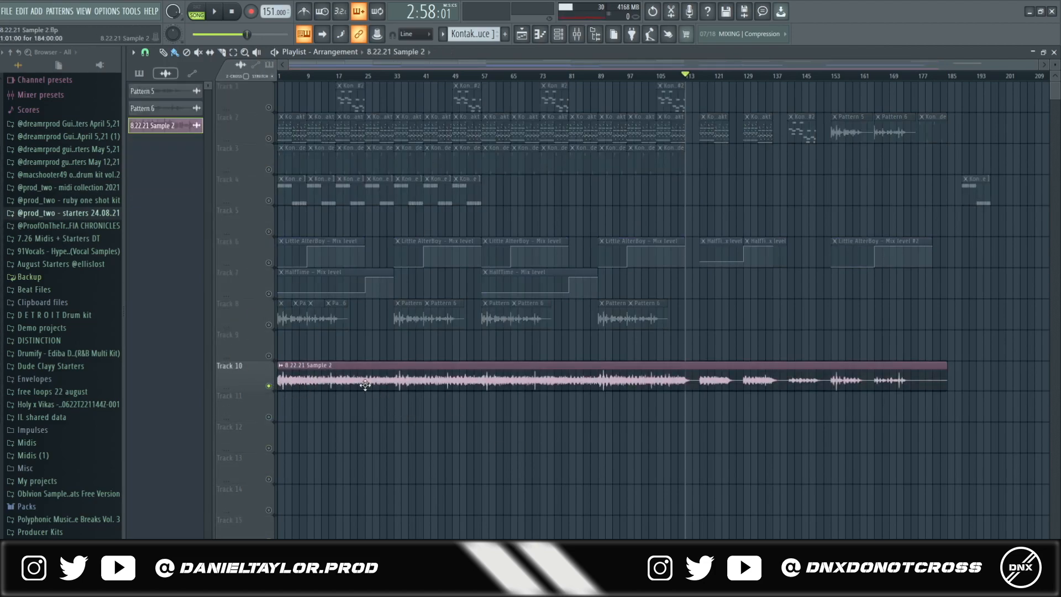
double_click(372, 389)
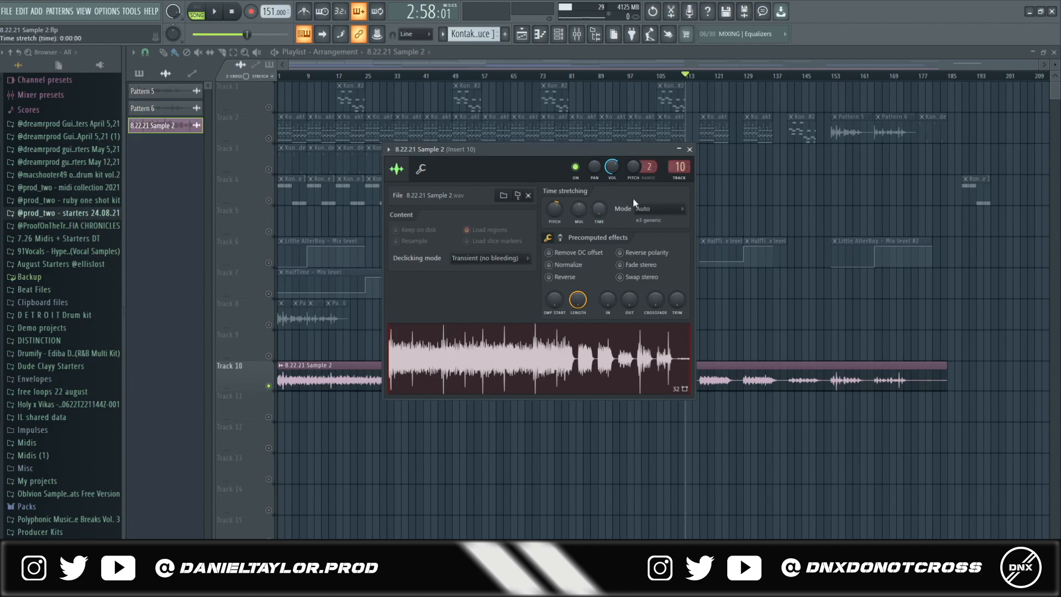
- Examine Fresh Air, Virtual Tape Machines and the Fruity parametric EQ 2 curve on Insert 10, the rendered sample's mixer track
click(585, 36)
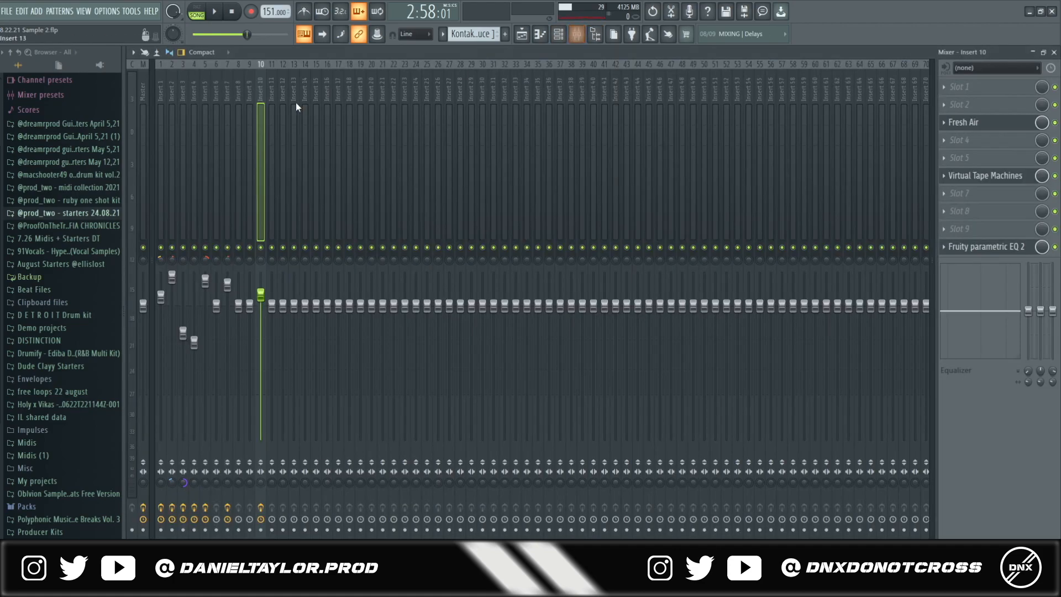
click(974, 123)
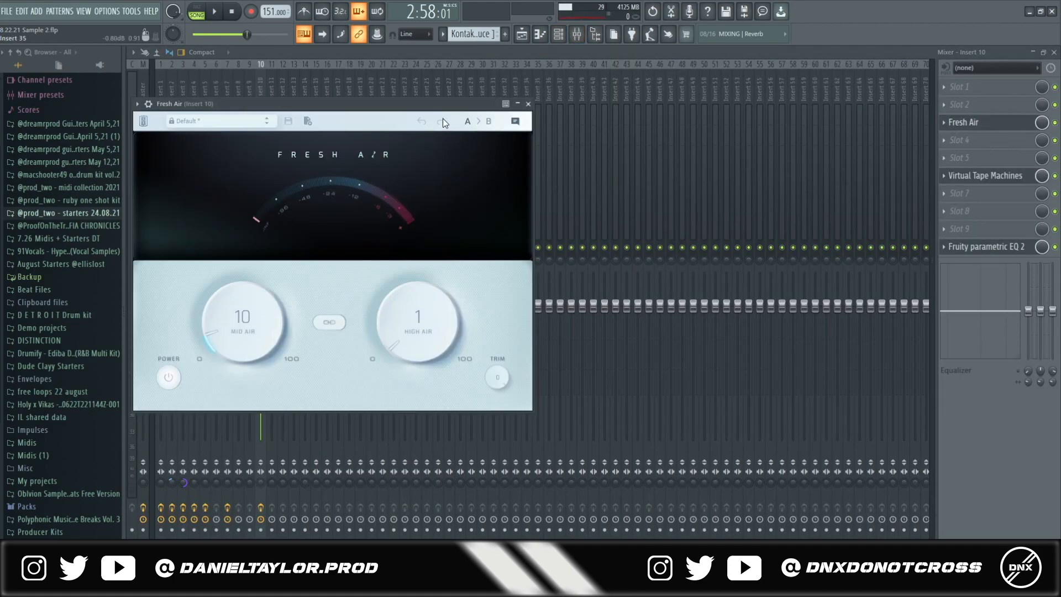
drag(514, 103, 630, 130)
click(987, 175)
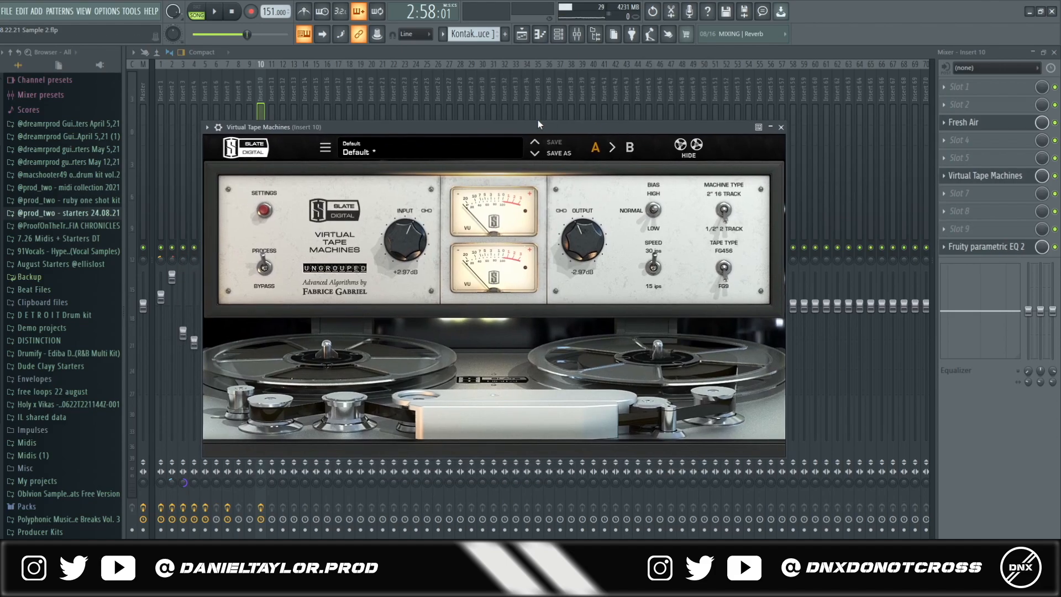
click(974, 247)
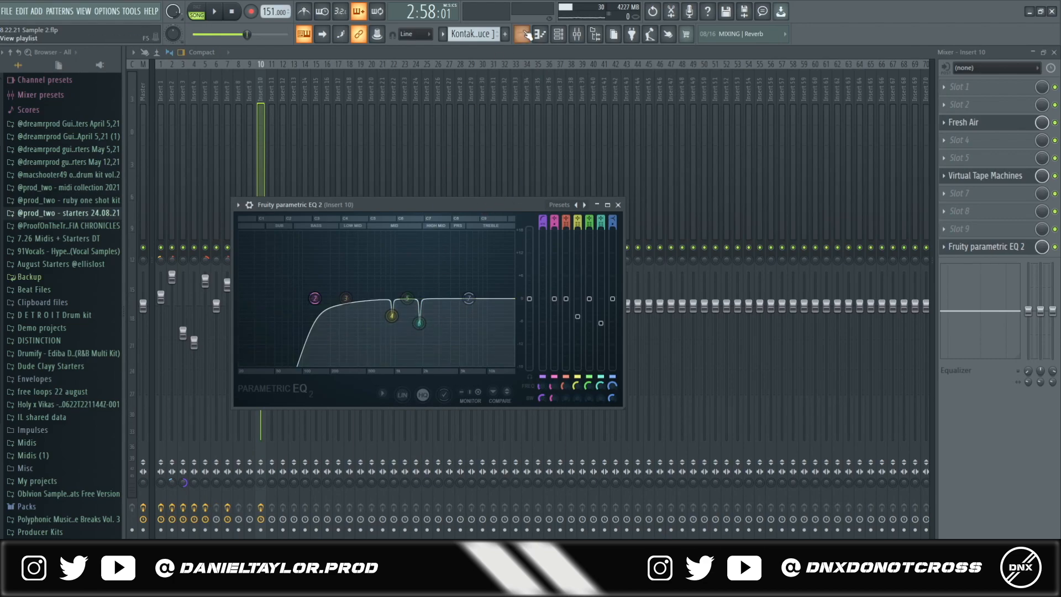
- Examine Fruity parametric EQ 2, SSLComp Stereo and Maximus on the Master track
click(143, 125)
click(980, 220)
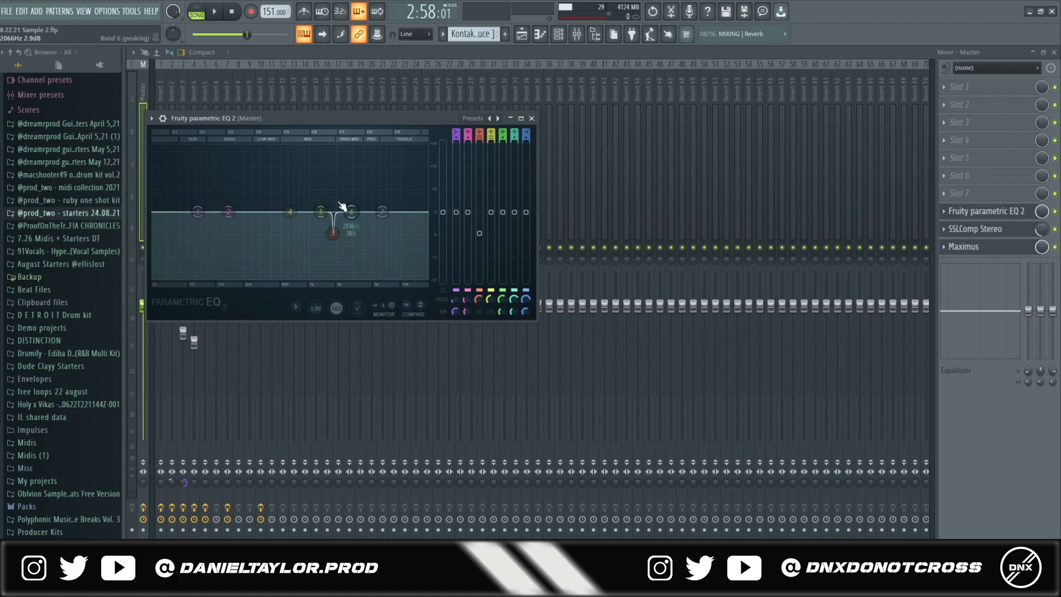
click(982, 229)
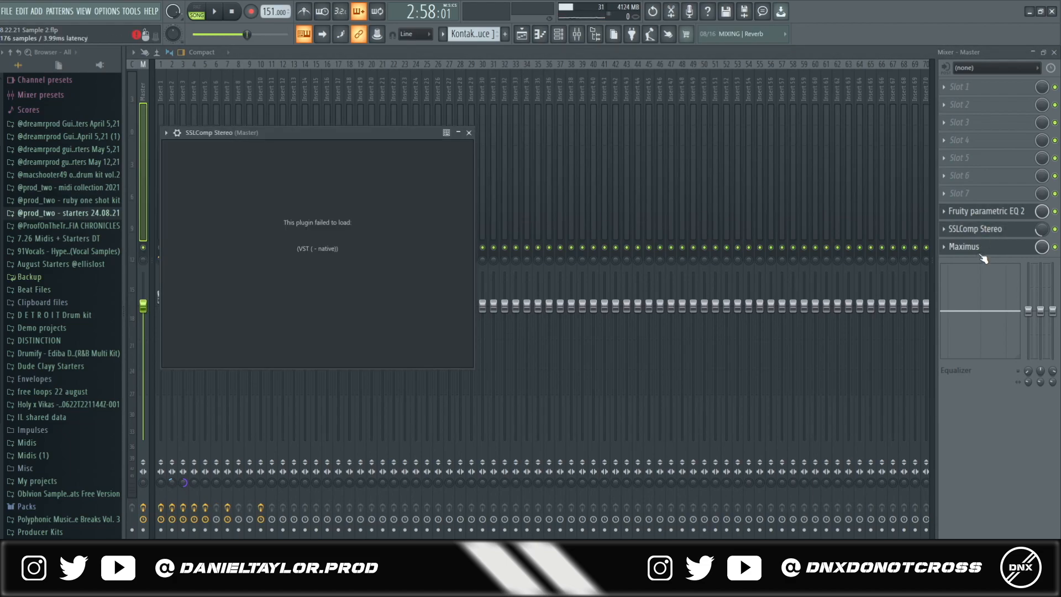
click(982, 248)
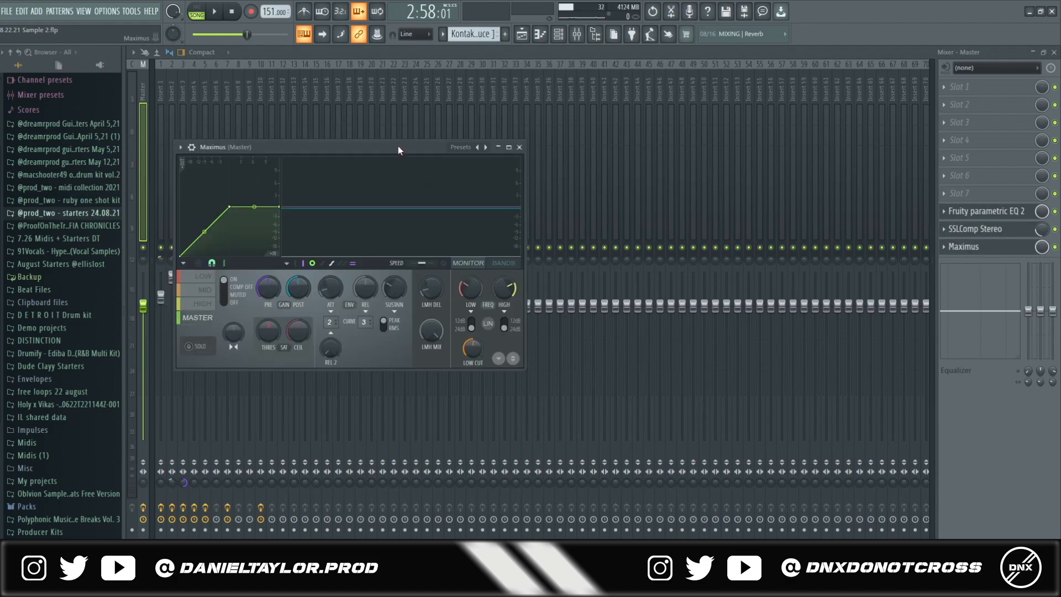
drag(398, 147, 562, 155)
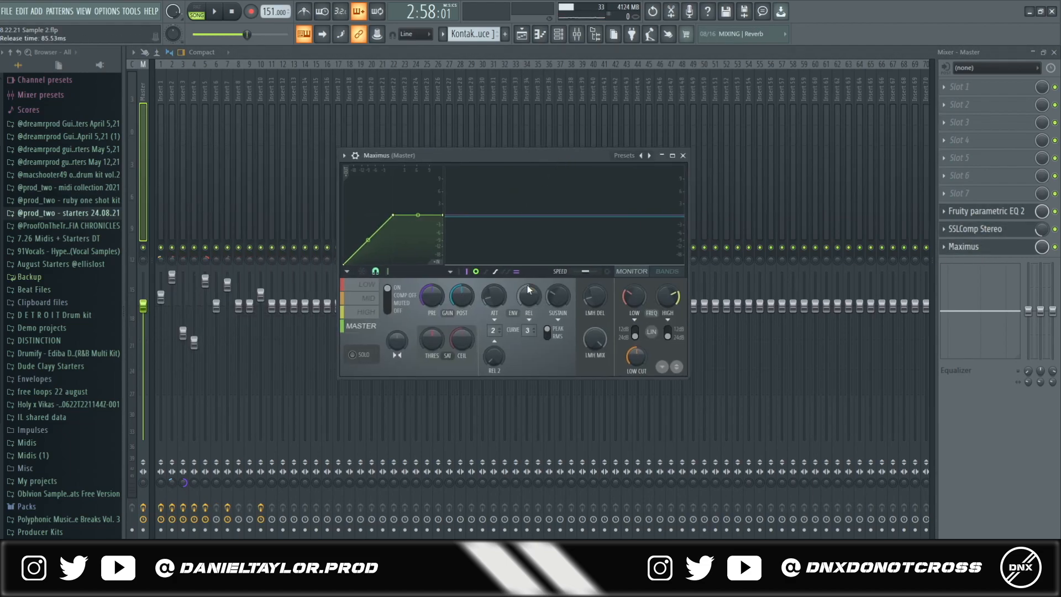
- Return to the playlist and move the playhead to the start of the arrangement
click(522, 34)
drag(293, 76, 142, 74)
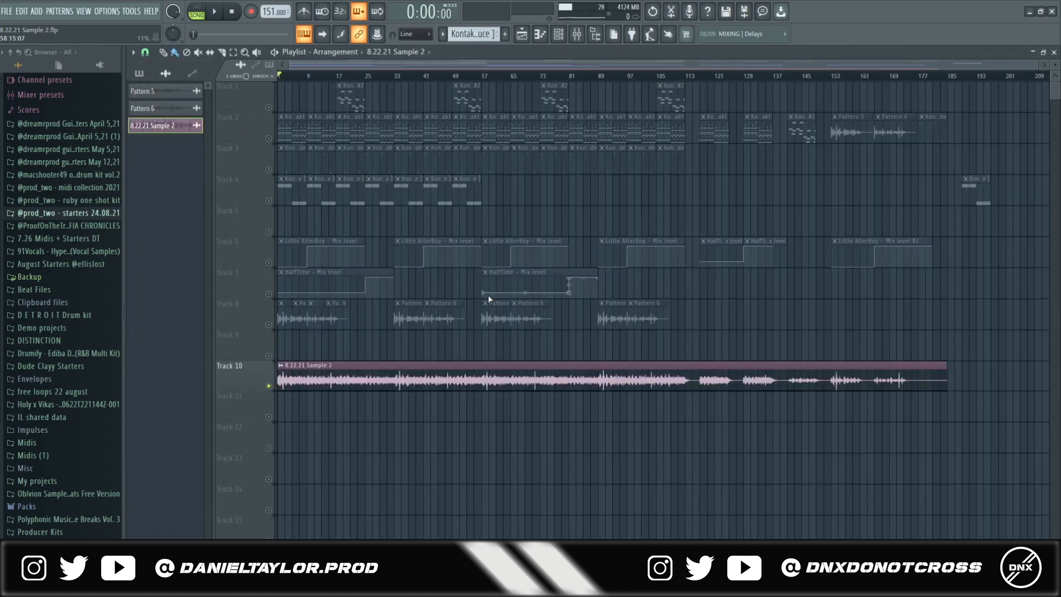